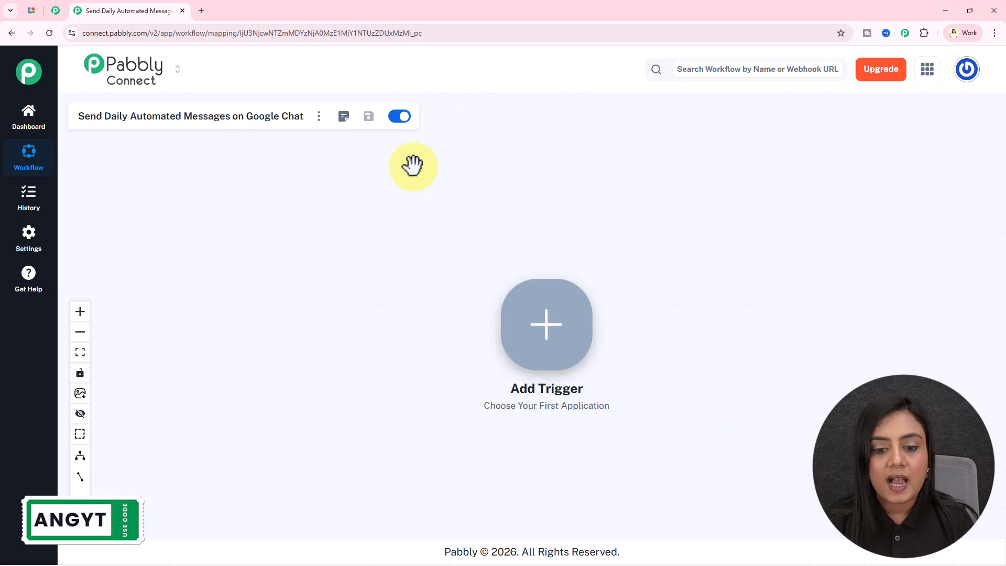
- View the Pabbly Connect landing page at pabbly.com/connect in a separate browser tab, dismissing its offer pop-up, and close that tab
{"action": "left_click", "coordinate": [202, 10]}
{"action": "type", "text": "pabbly"}
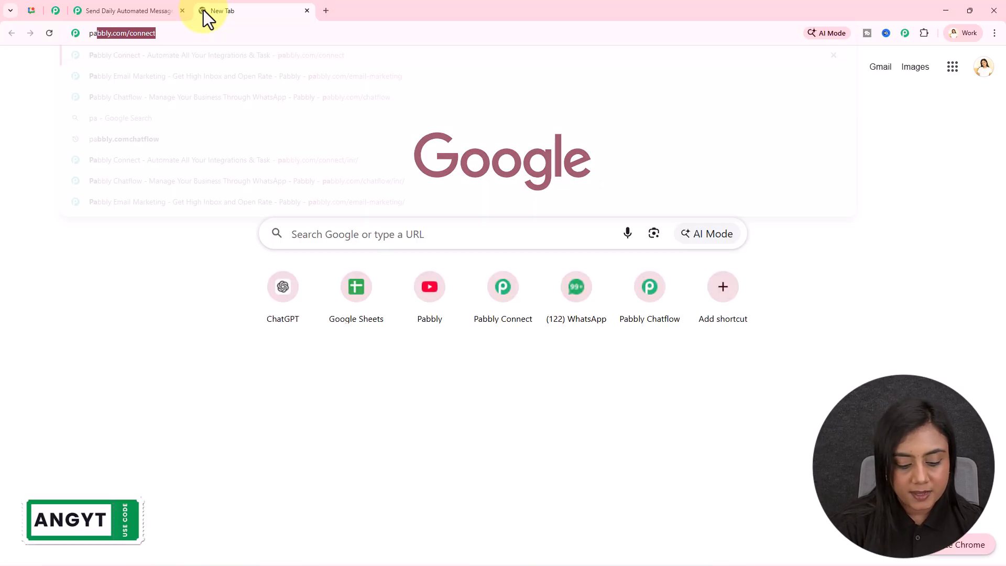
{"action": "type", "text": ".com/"}
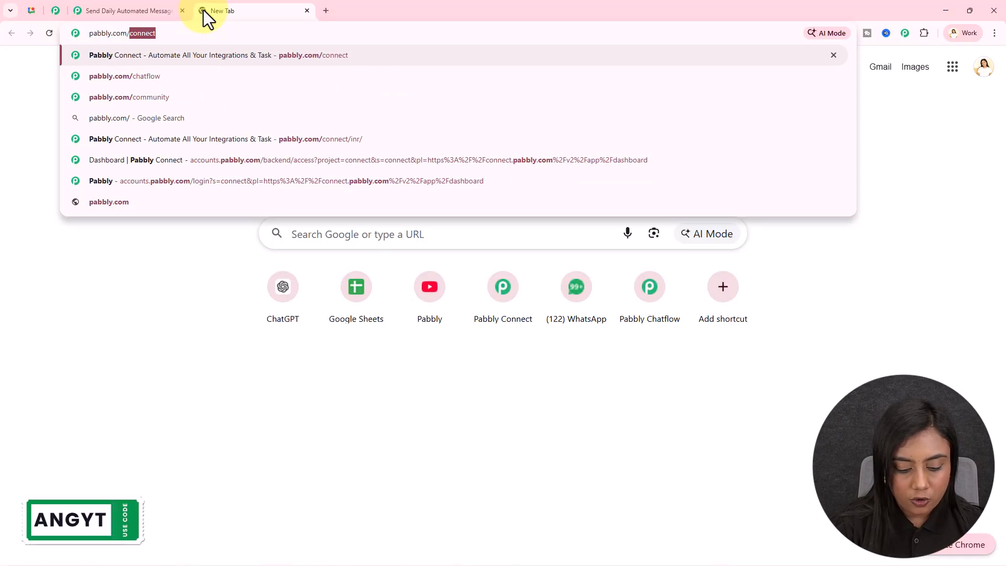
{"action": "type", "text": "connect"}
{"action": "key", "text": "Return"}
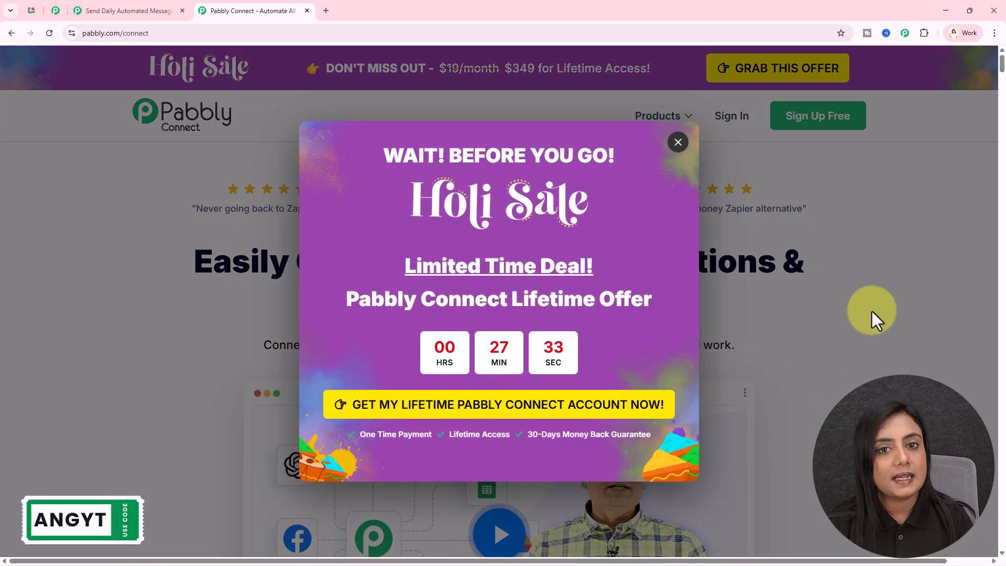
{"action": "left_click", "coordinate": [872, 311]}
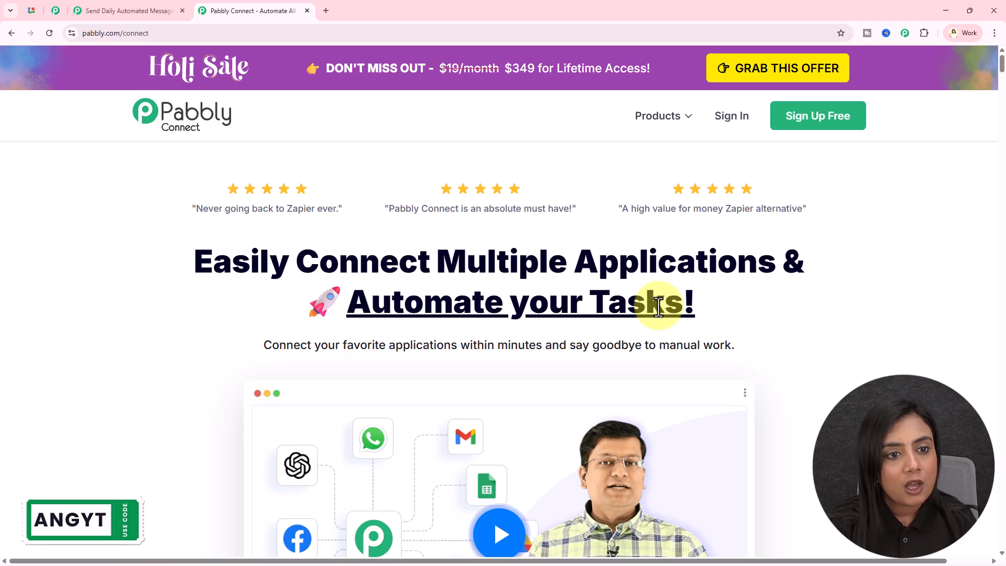
{"action": "left_click", "coordinate": [307, 11]}
- Add Schedule (Pabbly) as the workflow's trigger with the Schedule Workflow event and connect it
{"action": "left_click", "coordinate": [556, 343]}
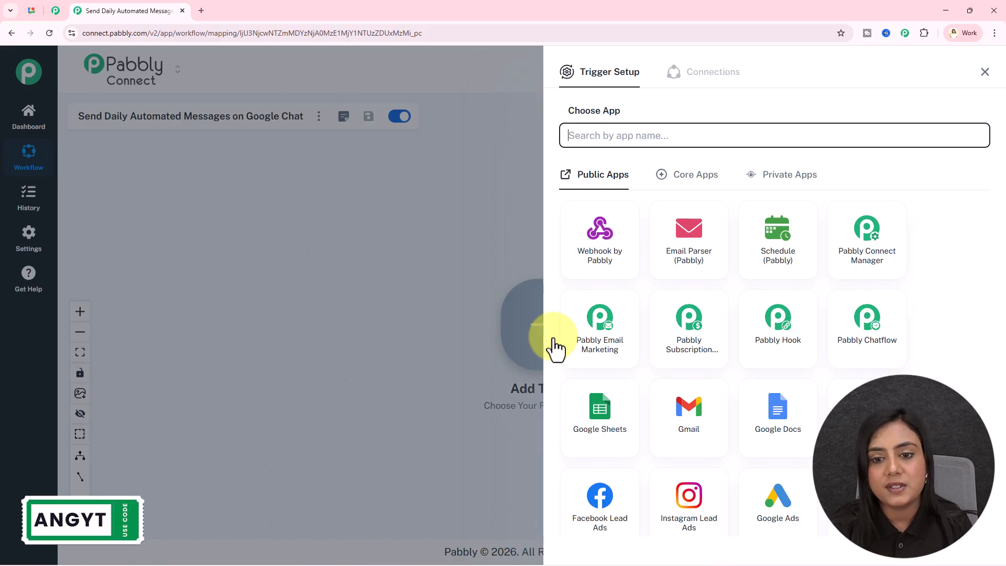
{"action": "left_click", "coordinate": [775, 253]}
{"action": "left_click", "coordinate": [627, 190]}
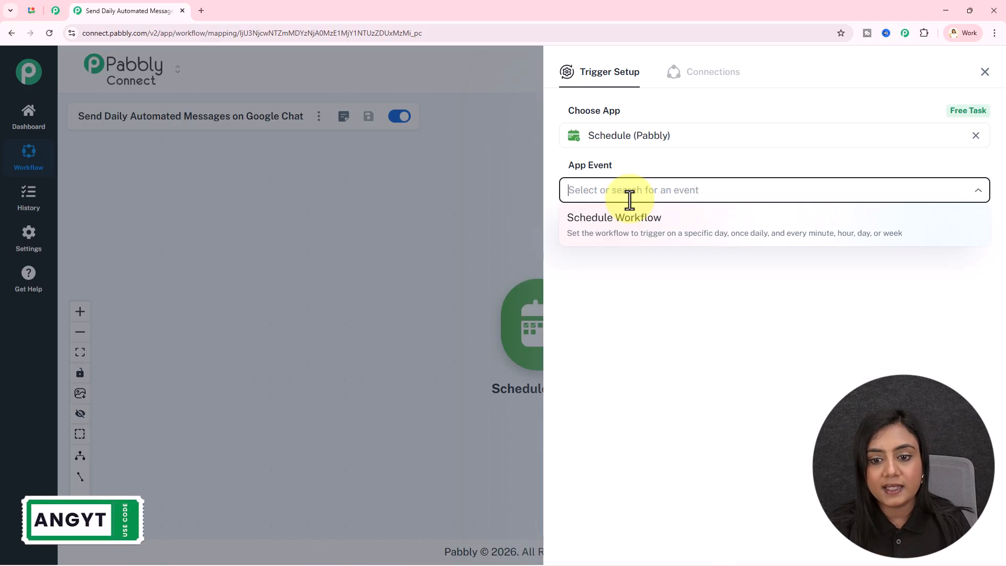
{"action": "left_click", "coordinate": [636, 245]}
{"action": "left_click", "coordinate": [635, 245]}
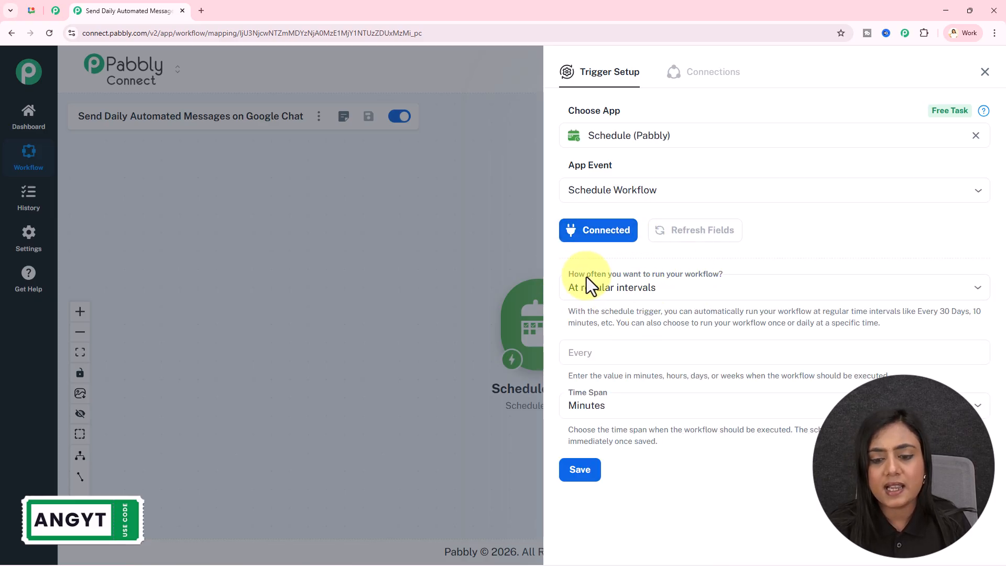
- Set the schedule trigger to run every day at 10:00 AM and save it
{"action": "left_click", "coordinate": [714, 290]}
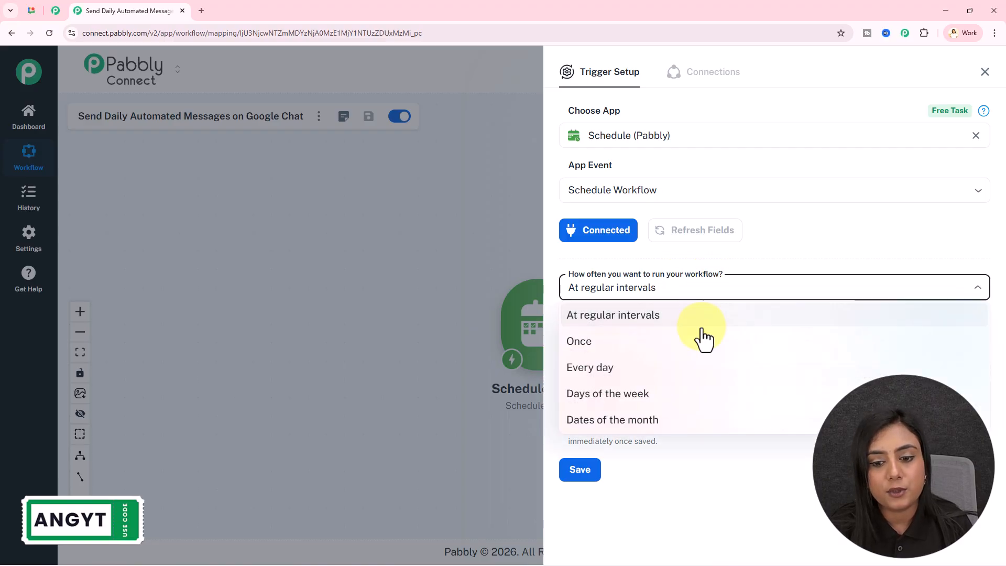
{"action": "left_click", "coordinate": [686, 369]}
{"action": "left_click", "coordinate": [976, 353]}
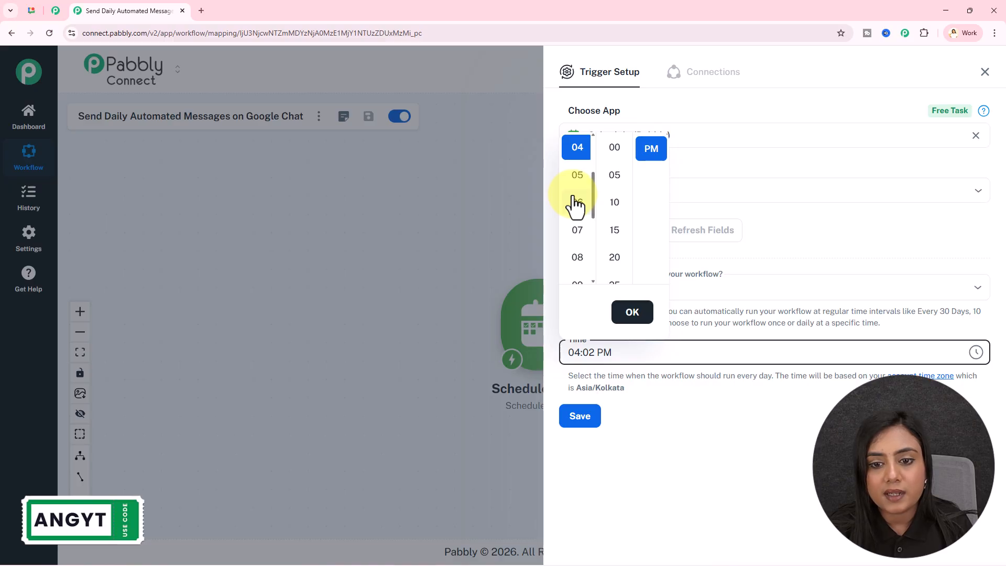
{"action": "scroll", "coordinate": [576, 202], "scroll_direction": "up", "scroll_amount": 2}
{"action": "scroll", "coordinate": [579, 173], "scroll_direction": "down", "scroll_amount": 1}
{"action": "scroll", "coordinate": [579, 214], "scroll_direction": "down", "scroll_amount": 3}
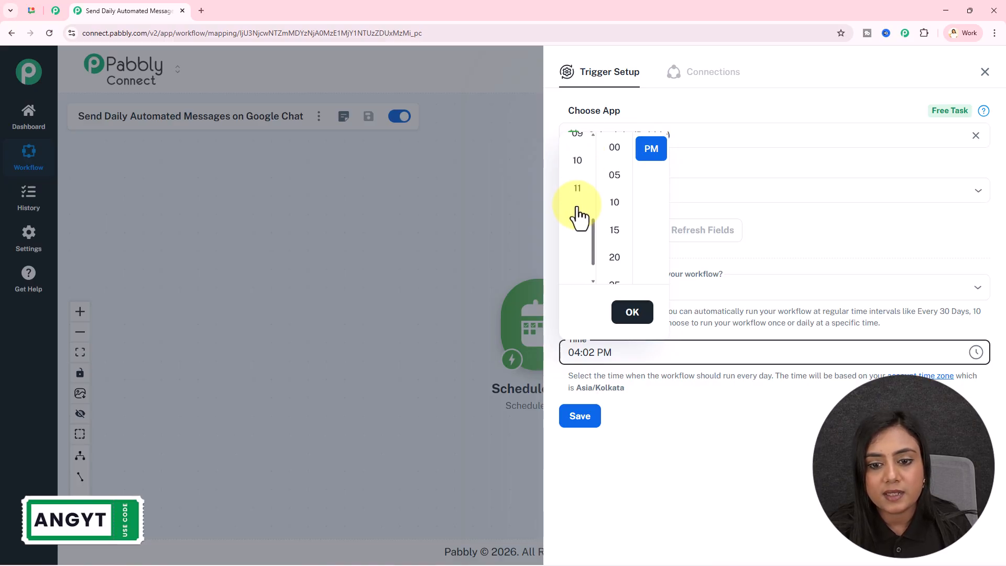
{"action": "left_click", "coordinate": [578, 159]}
{"action": "left_click", "coordinate": [612, 148]}
{"action": "left_click", "coordinate": [651, 137]}
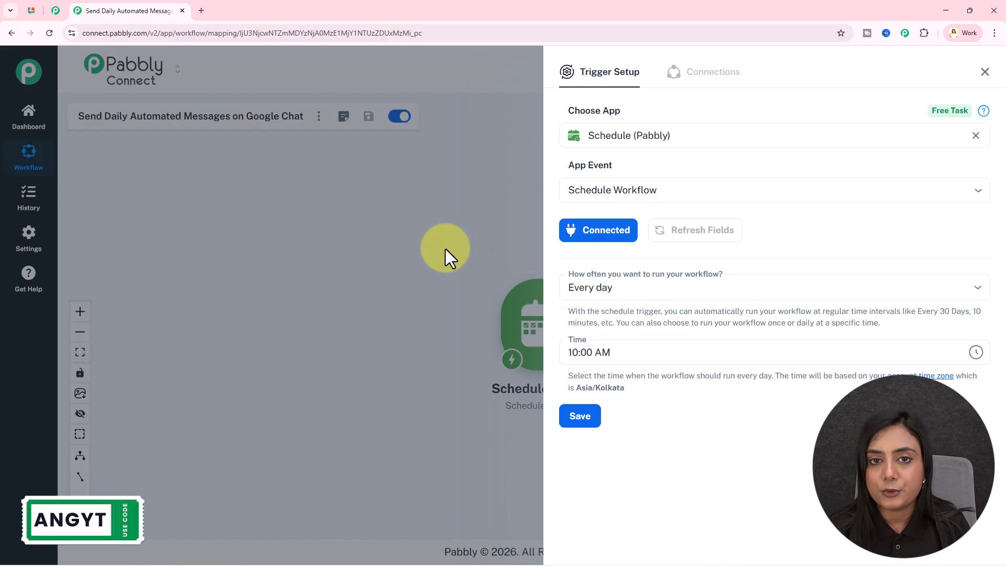
{"action": "left_click", "coordinate": [580, 425]}
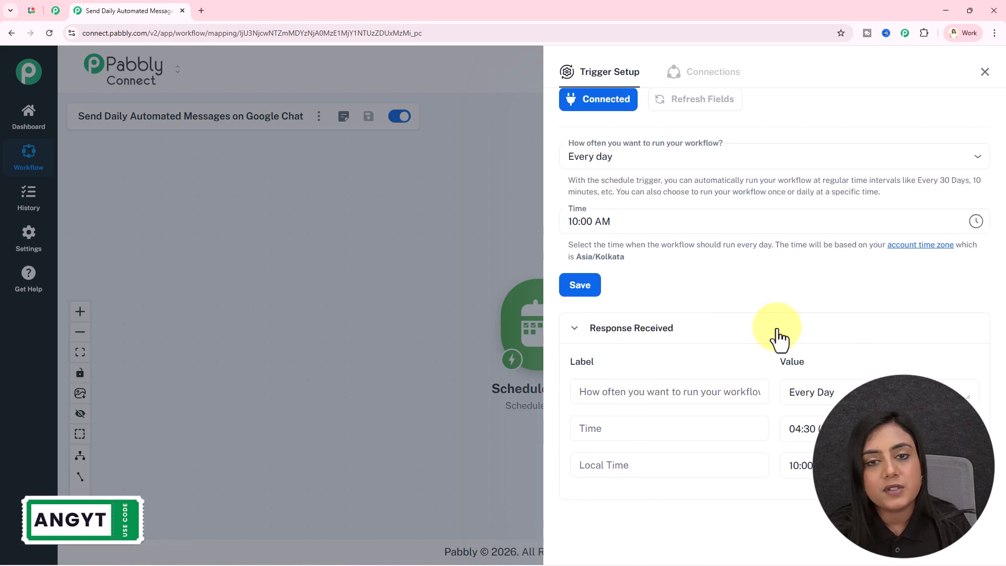
- Check the frequency and local time values in the schedule trigger's received response
{"action": "left_click_drag", "start_coordinate": [835, 392], "coordinate": [764, 393]}
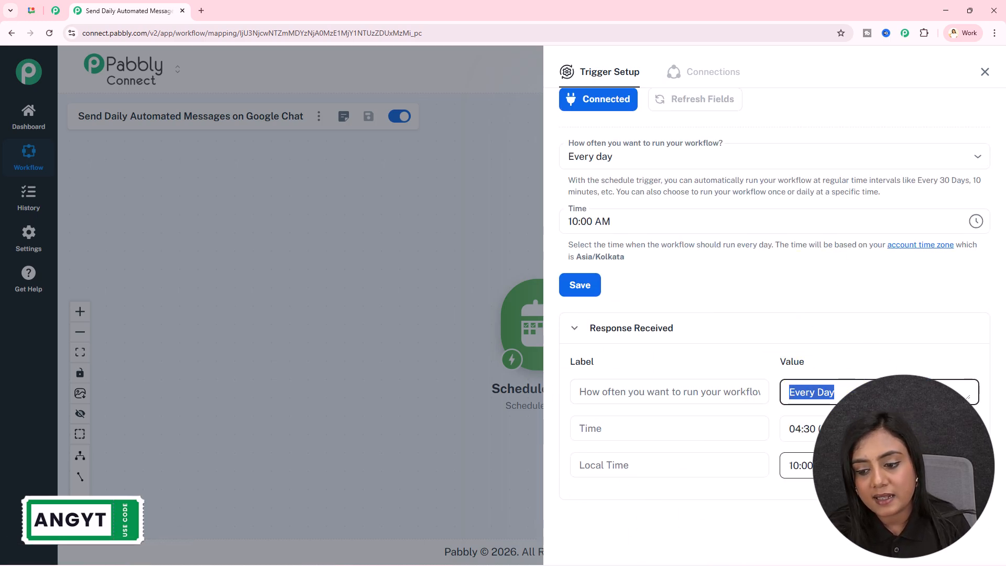
{"action": "left_click", "coordinate": [796, 465]}
{"action": "left_click_drag", "start_coordinate": [796, 464], "coordinate": [800, 511]}
{"action": "left_click", "coordinate": [800, 507]}
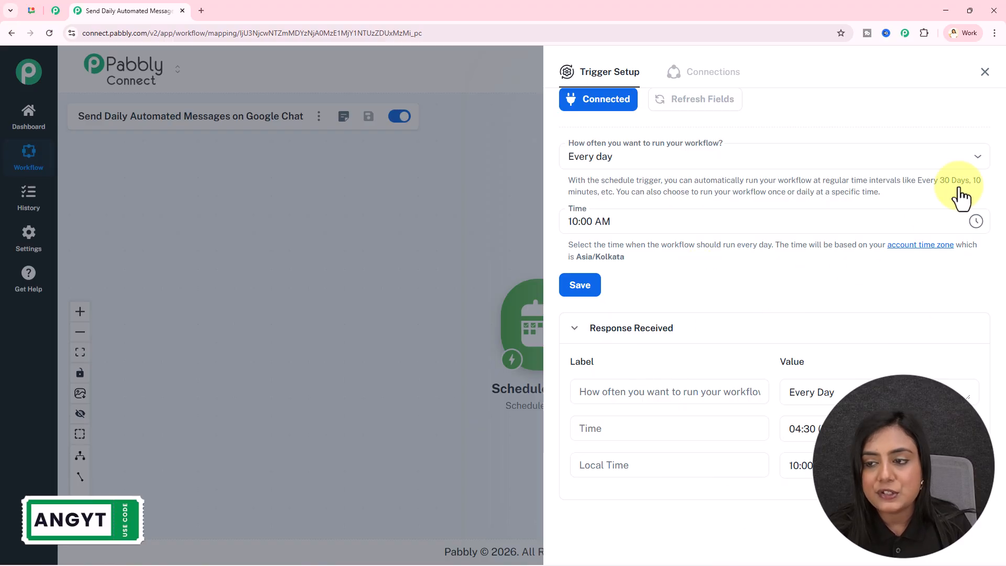
- Close the trigger setup and move the Schedule trigger node to the left side of the canvas
{"action": "left_click", "coordinate": [985, 72]}
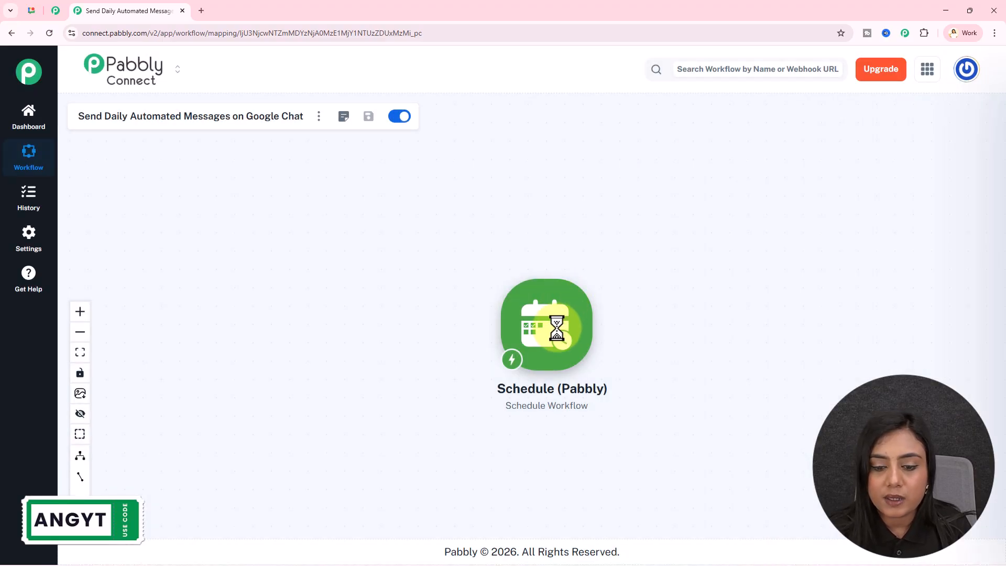
{"action": "left_click_drag", "start_coordinate": [550, 326], "coordinate": [272, 317]}
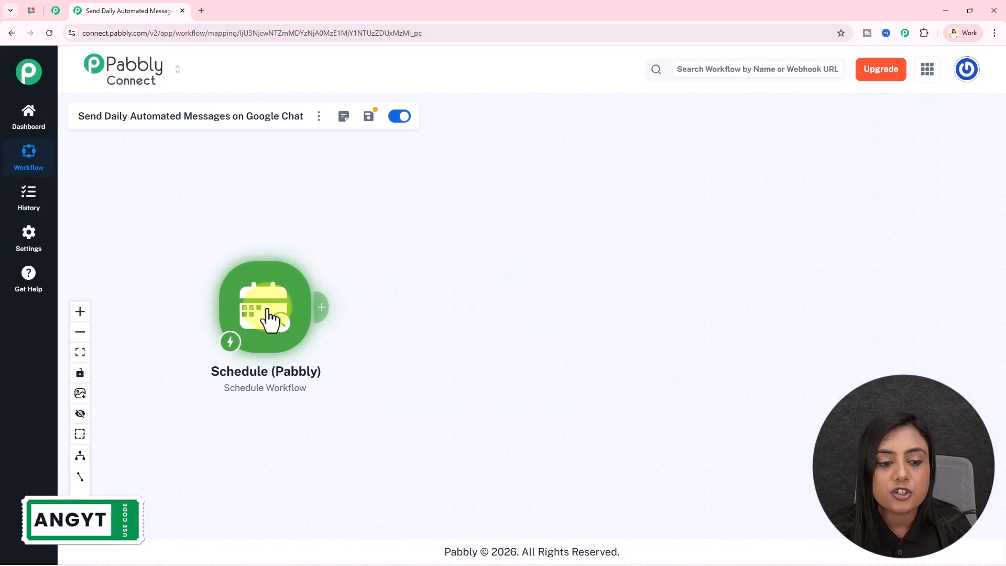
{"action": "scroll", "coordinate": [283, 309], "scroll_direction": "up", "scroll_amount": 3}
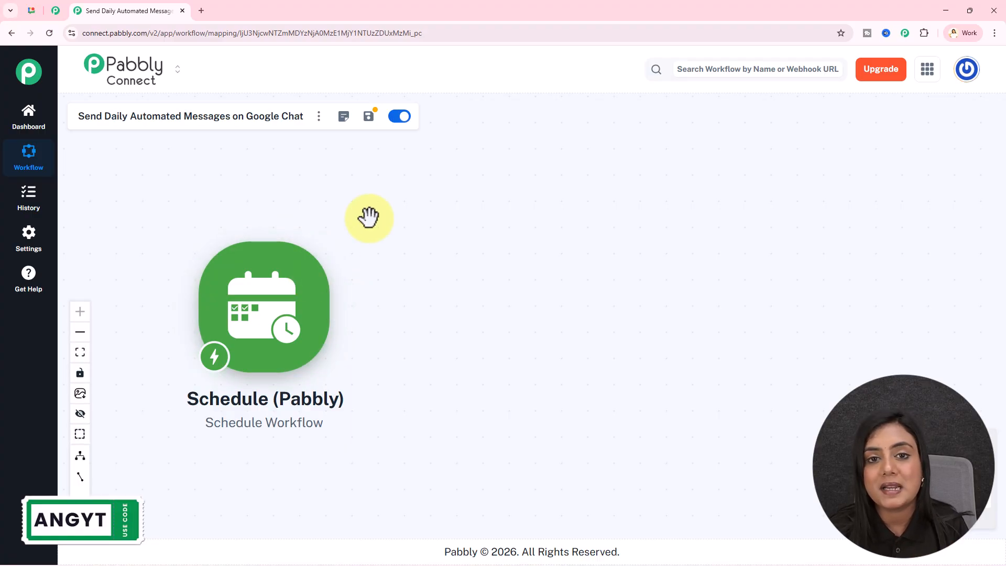
- Add an action step after the Schedule trigger and choose Google Chat Hangout as its app
{"action": "mouse_move", "coordinate": [328, 322]}
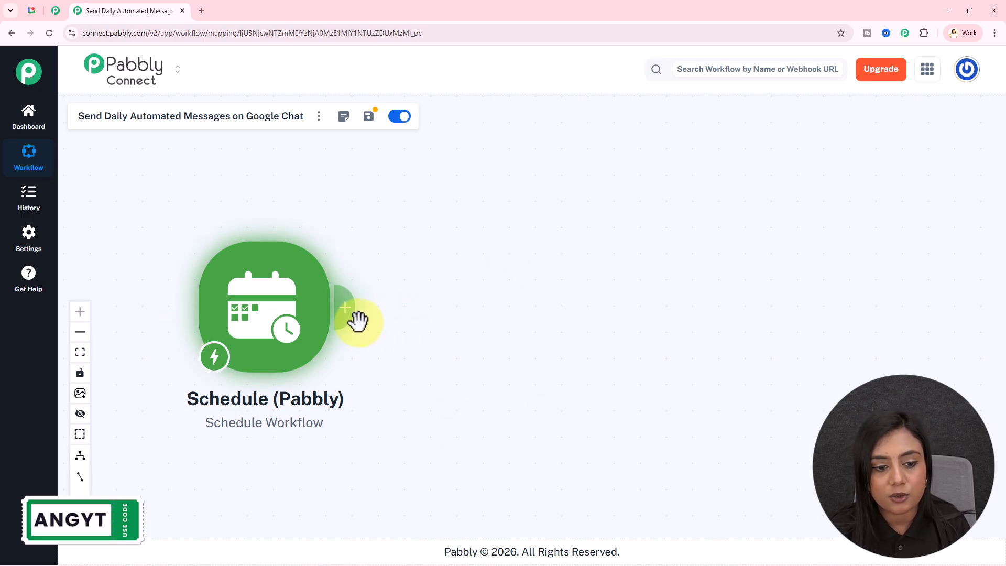
{"action": "left_click", "coordinate": [342, 310]}
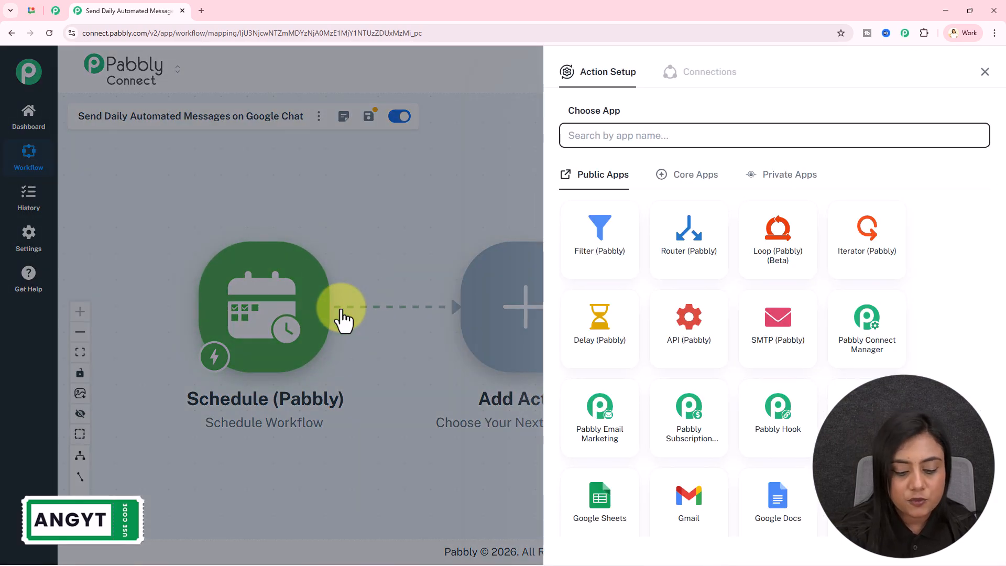
{"action": "type", "text": "Gogle"}
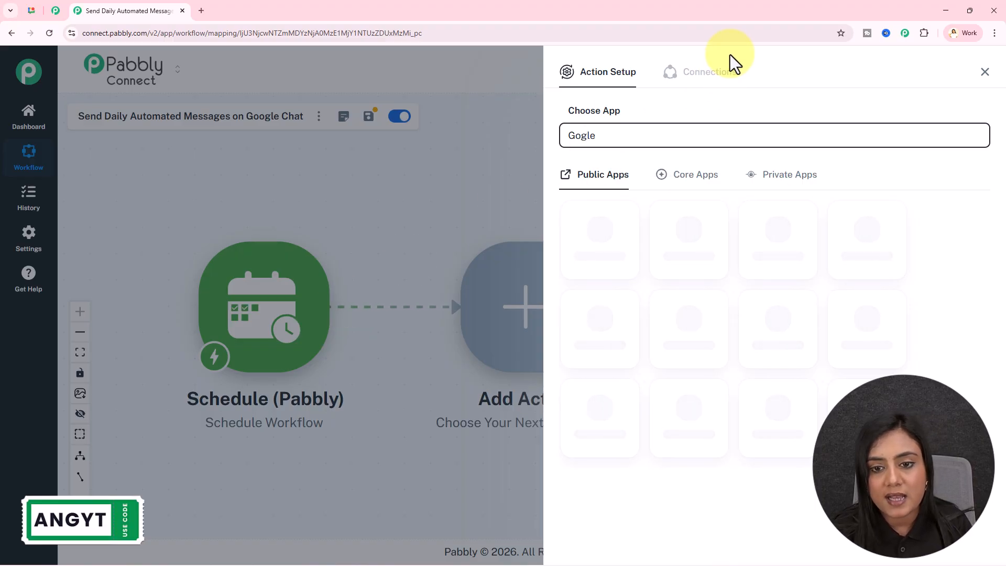
{"action": "left_click", "coordinate": [581, 135]}
{"action": "type", "text": "o"}
{"action": "scroll", "coordinate": [747, 386], "scroll_direction": "down", "scroll_amount": 2}
{"action": "left_click", "coordinate": [588, 411]}
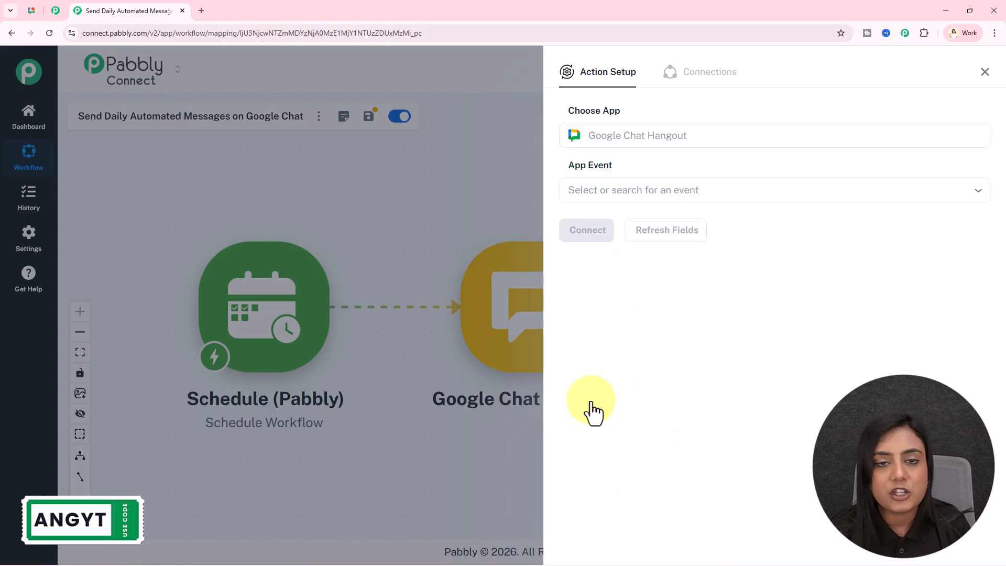
- Set the Google Chat Hangout action's event to Create Custom Card Message and connect it
{"action": "left_click", "coordinate": [642, 189]}
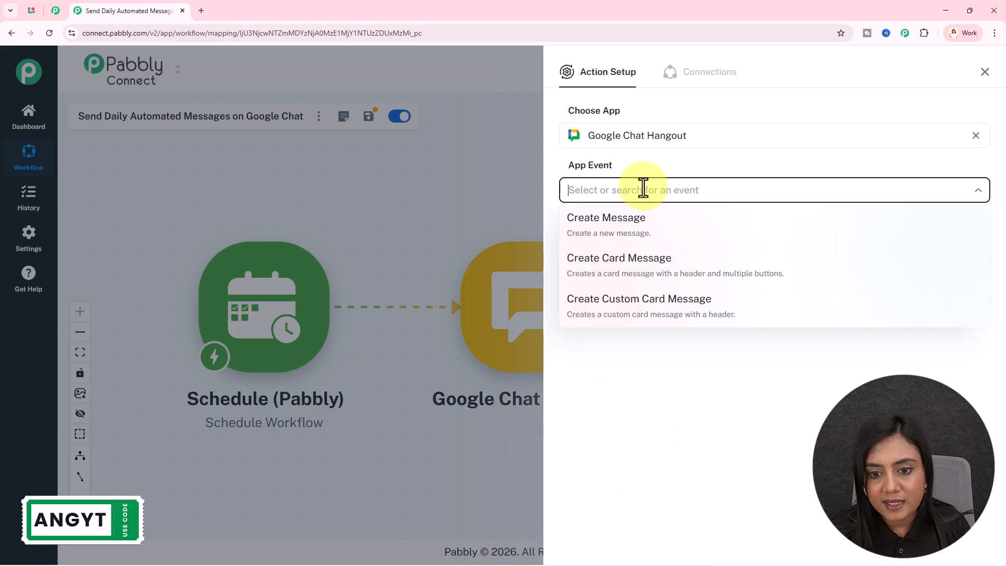
{"action": "left_click", "coordinate": [733, 318]}
{"action": "left_click", "coordinate": [602, 234]}
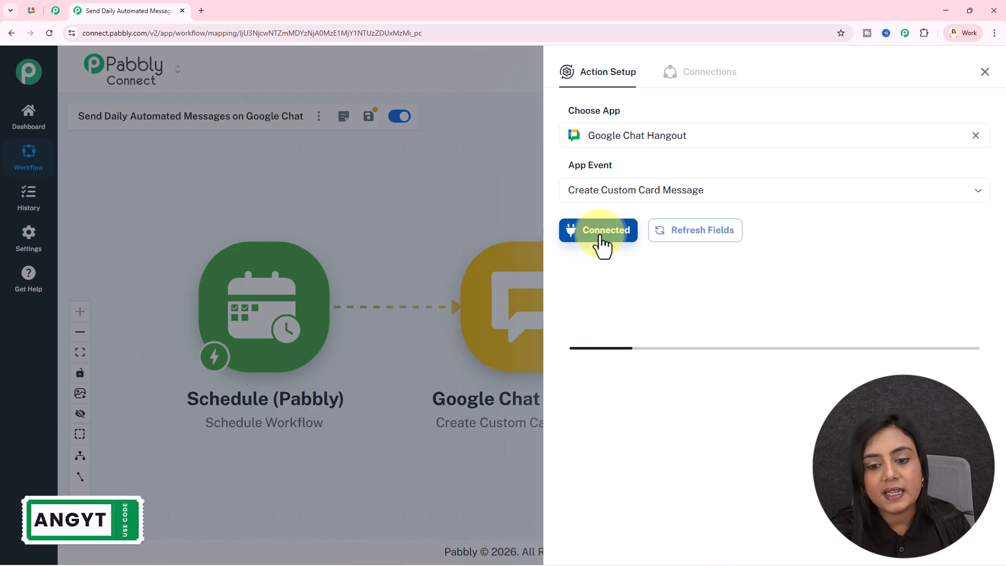
- Open the help article linked under the Chat Webhook URL field and read how to register the incoming webhook
{"action": "scroll", "coordinate": [603, 238], "scroll_direction": "down", "scroll_amount": 3}
{"action": "left_click", "coordinate": [593, 135]}
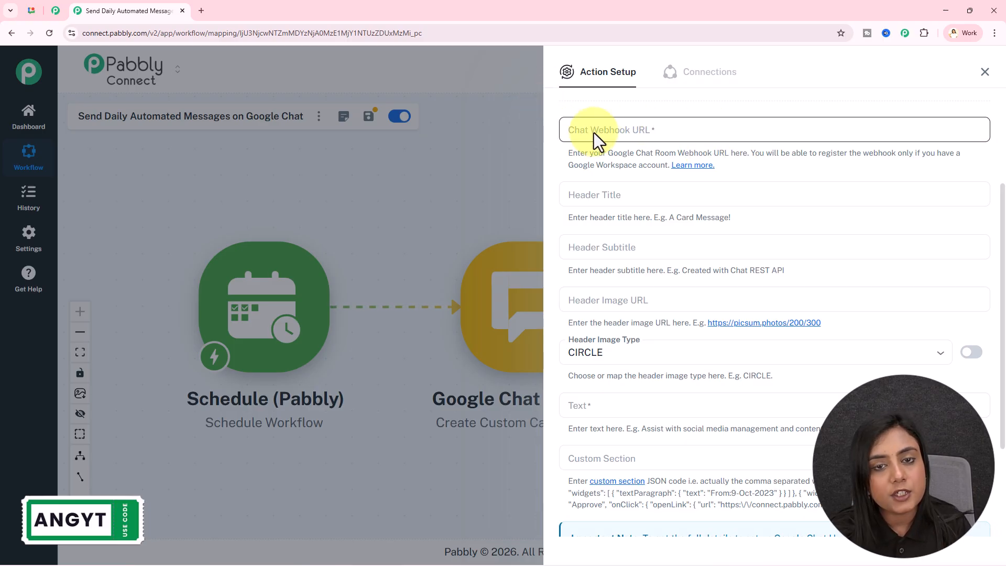
{"action": "left_click", "coordinate": [688, 165]}
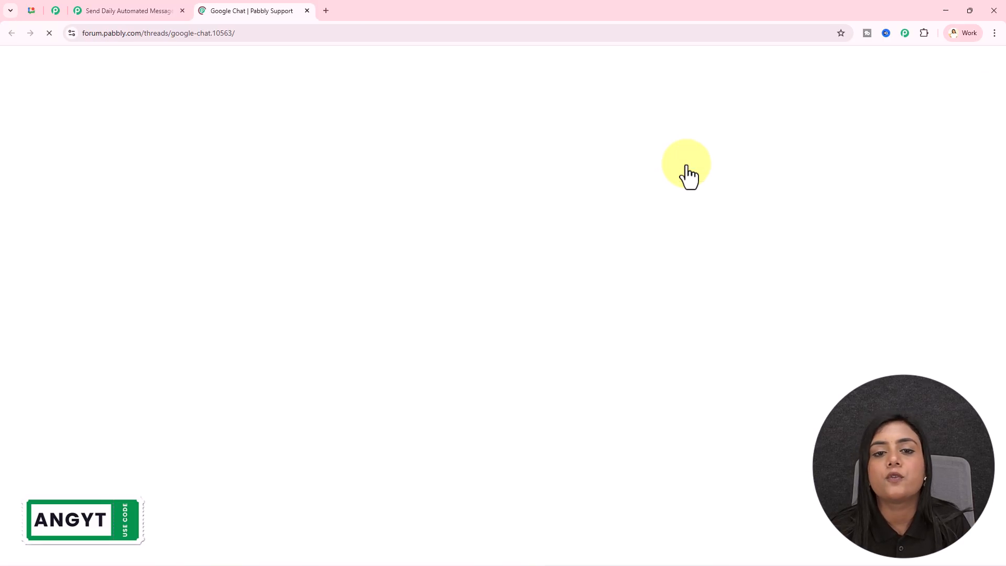
{"action": "scroll", "coordinate": [771, 196], "scroll_direction": "down", "scroll_amount": 10}
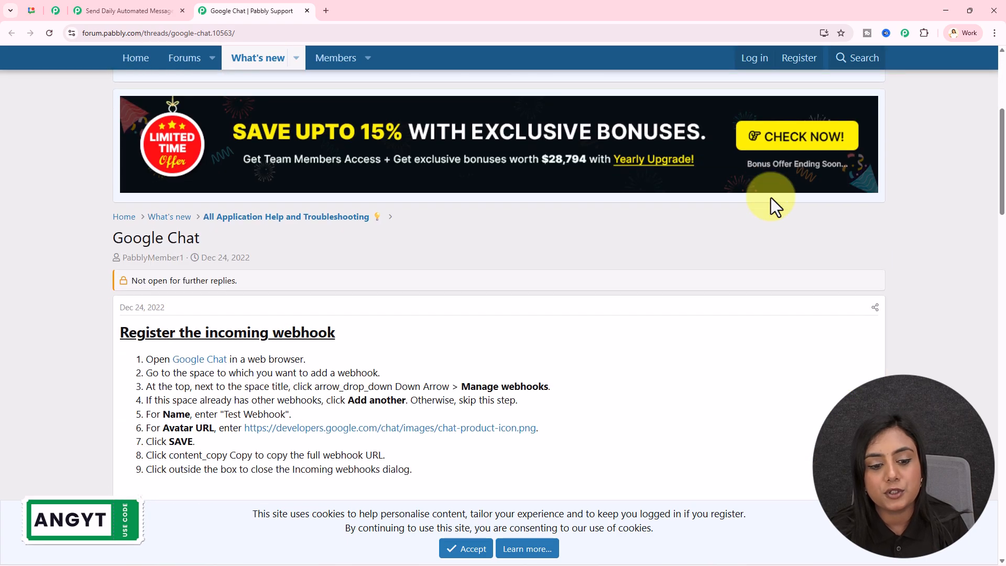
{"action": "scroll", "coordinate": [649, 207], "scroll_direction": "up", "scroll_amount": 1}
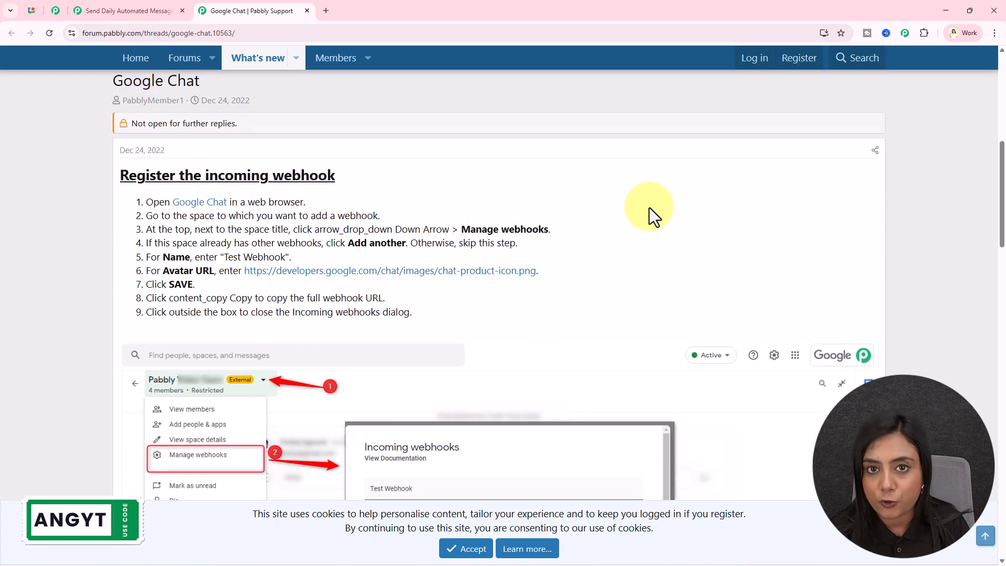
- Switch to Google Chat and open the Apps & integrations settings of the All Team Members space
{"action": "left_click", "coordinate": [33, 14]}
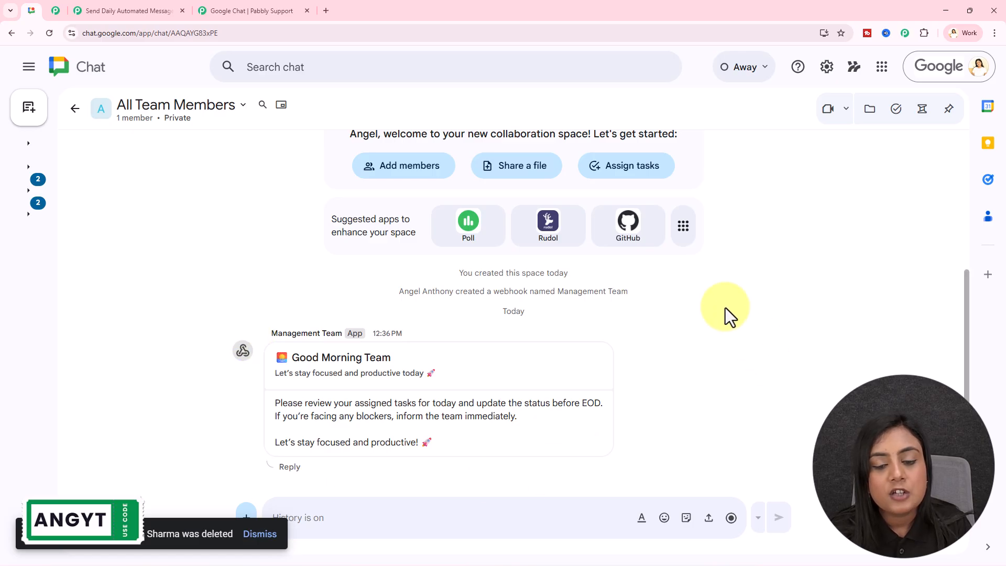
{"action": "left_click", "coordinate": [222, 119]}
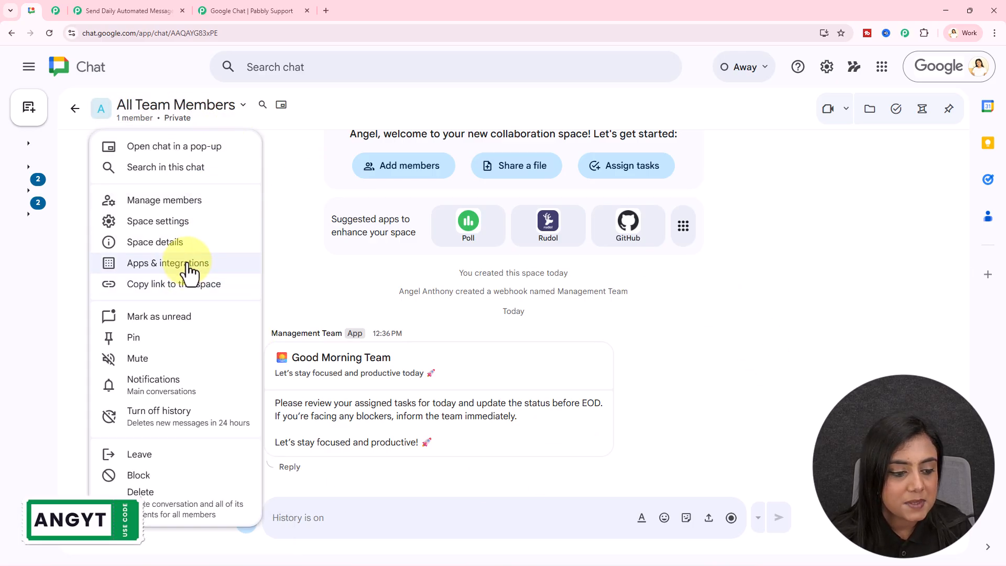
{"action": "left_click", "coordinate": [187, 273]}
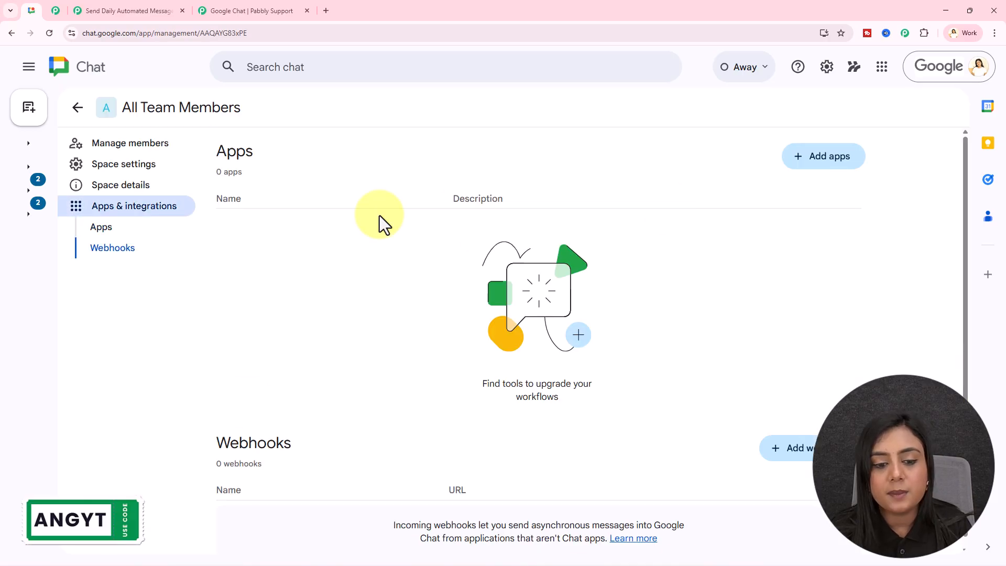
{"action": "scroll", "coordinate": [296, 262], "scroll_direction": "down", "scroll_amount": 1}
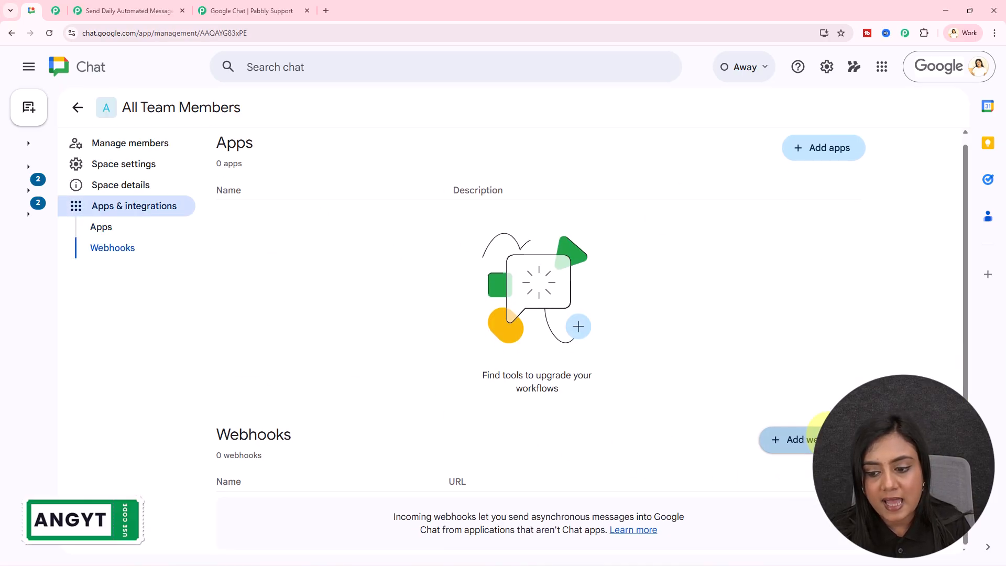
- Start a new incoming webhook for the space and name it Management Team
{"action": "left_click", "coordinate": [822, 437]}
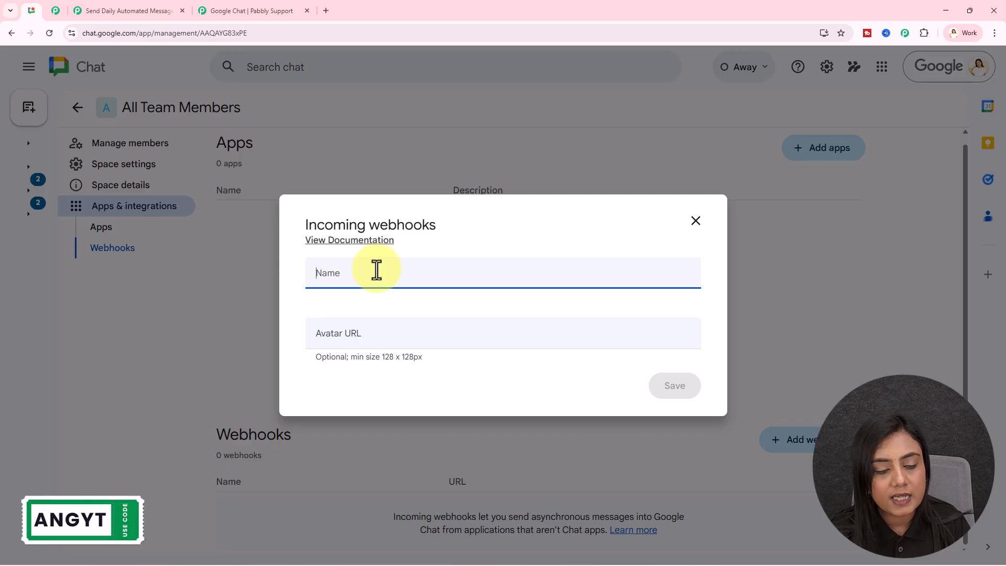
{"action": "type", "text": "N"}
{"action": "type", "text": "anagement Team"}
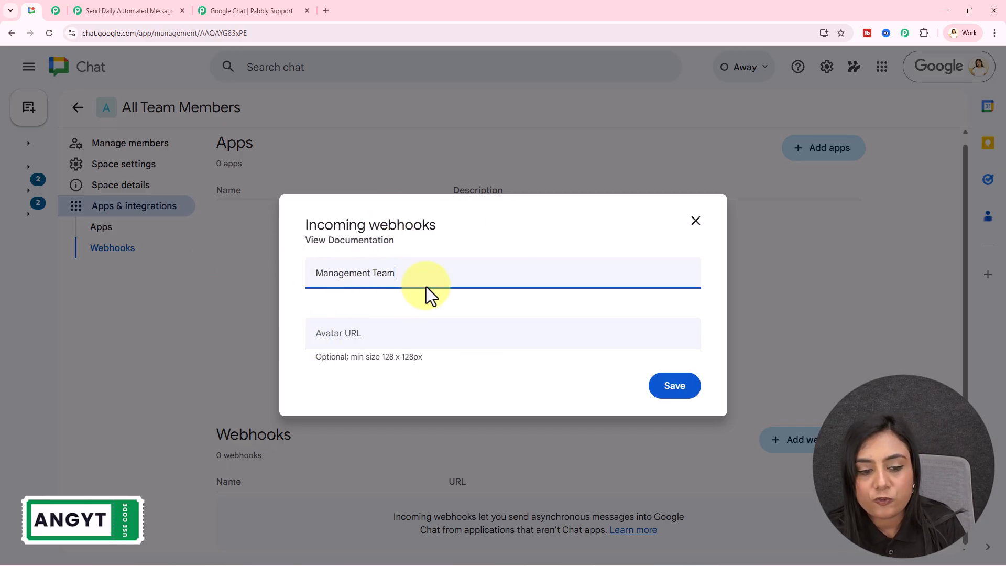
- Copy the chat-product-icon.png link from the help article into the webhook's Avatar URL and save the Management Team webhook
{"action": "left_click", "coordinate": [399, 330]}
{"action": "left_click", "coordinate": [265, 9]}
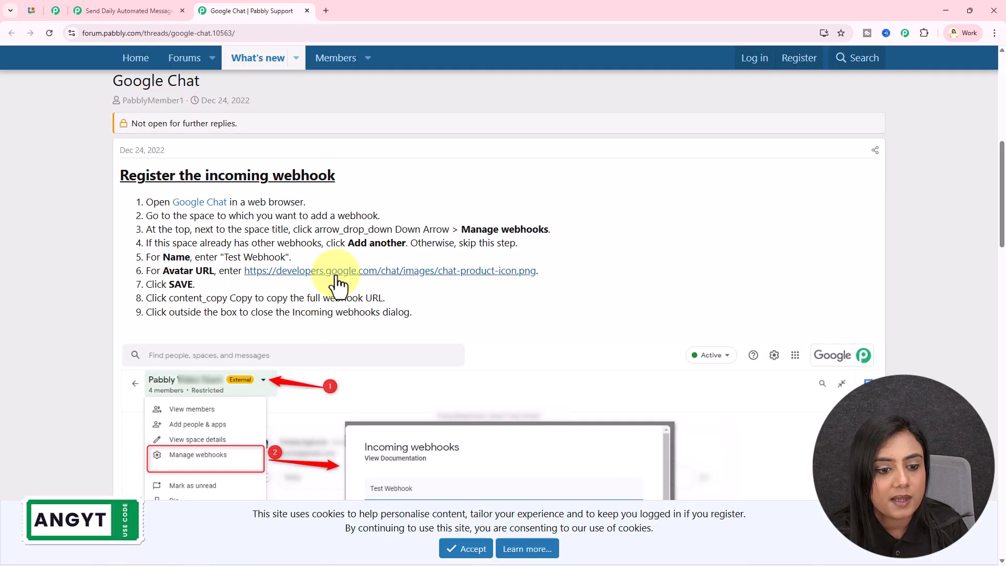
{"action": "right_click", "coordinate": [355, 278]}
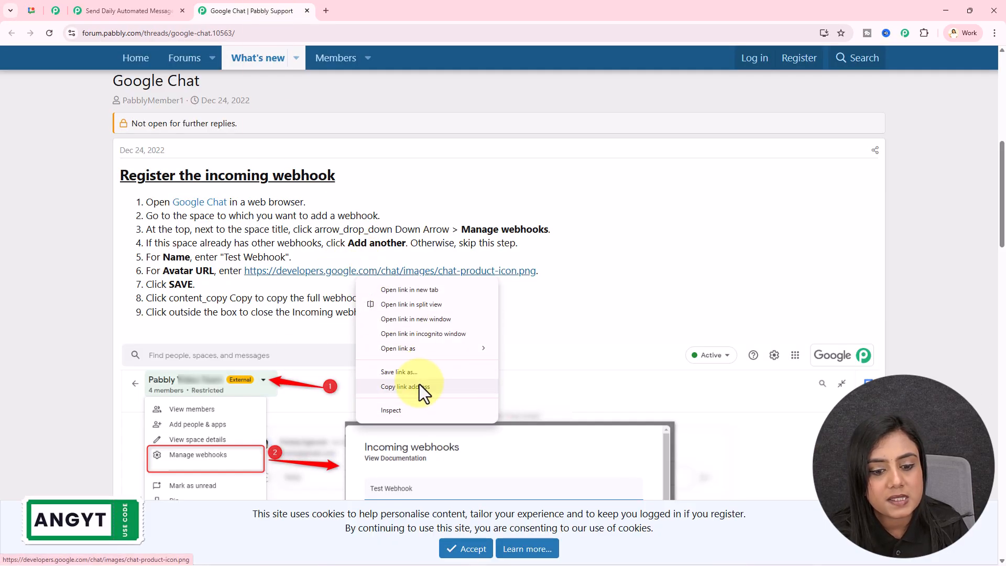
{"action": "left_click", "coordinate": [419, 386]}
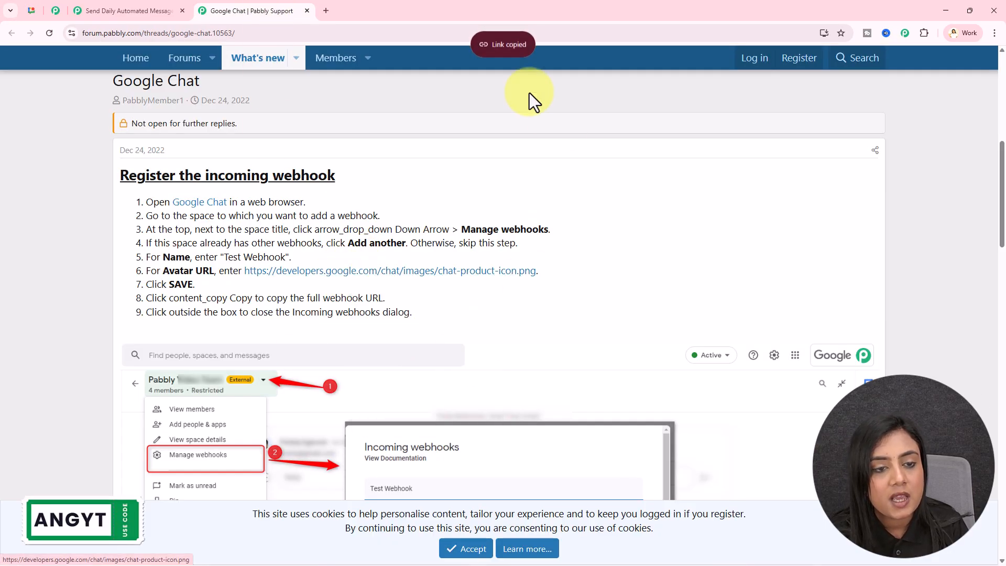
{"action": "left_click", "coordinate": [37, 10]}
{"action": "key", "text": "ctrl+v"}
{"action": "left_click", "coordinate": [673, 398]}
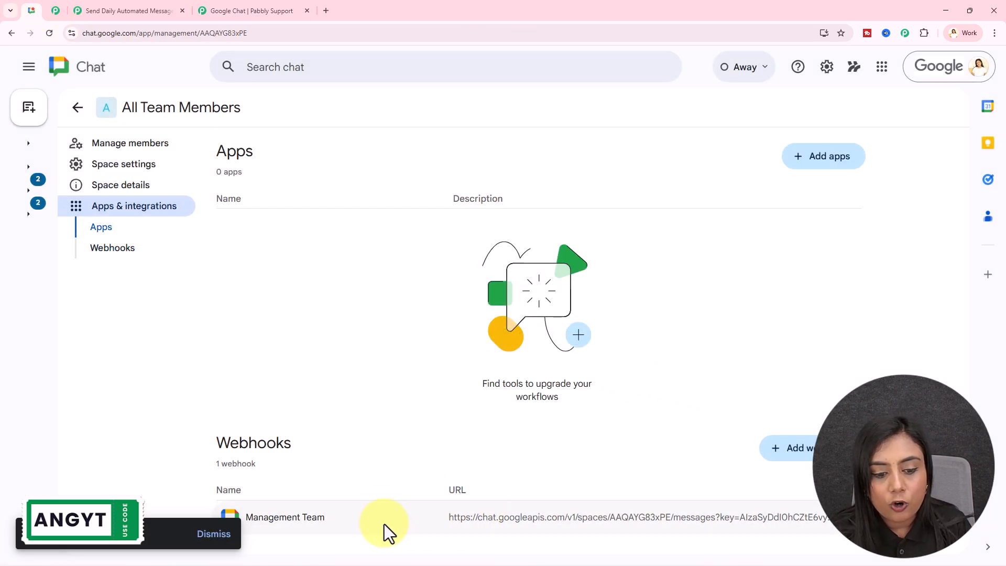
- Copy the Management Team webhook's URL, containing its key and token, into the Chat Webhook URL field of the Pabbly Connect action
{"action": "left_click", "coordinate": [839, 534]}
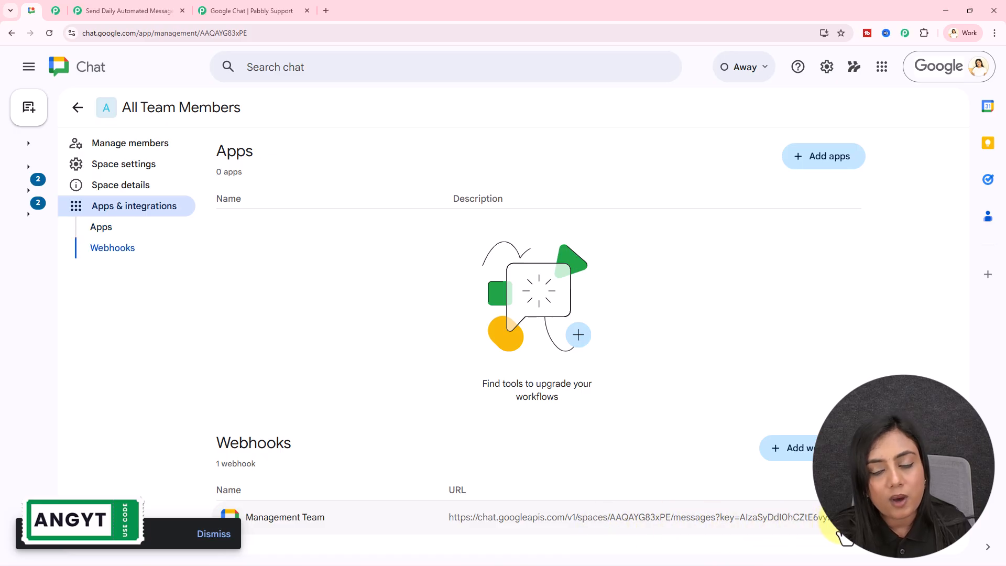
{"action": "left_click", "coordinate": [131, 10]}
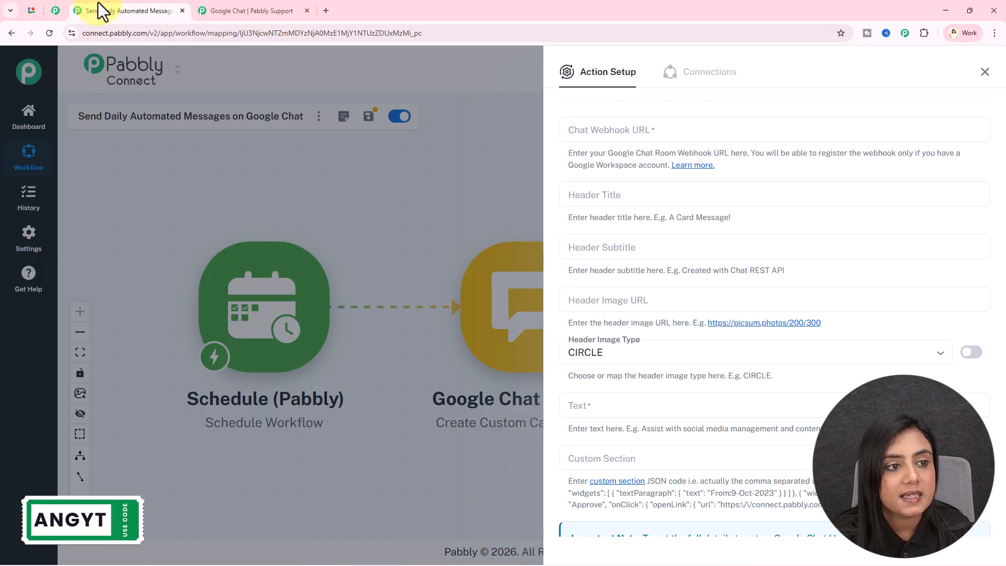
{"action": "left_click", "coordinate": [645, 129]}
{"action": "key", "text": "ctrl+v"}
- Enter header title "🌅 Good Morning Team", subtitle "Let's stay focused and productive today 🚀" and text asking to review assigned tasks, update status before EOD and report blockers
{"action": "left_click", "coordinate": [753, 187]}
{"action": "scroll", "coordinate": [753, 186], "scroll_direction": "down", "scroll_amount": 1}
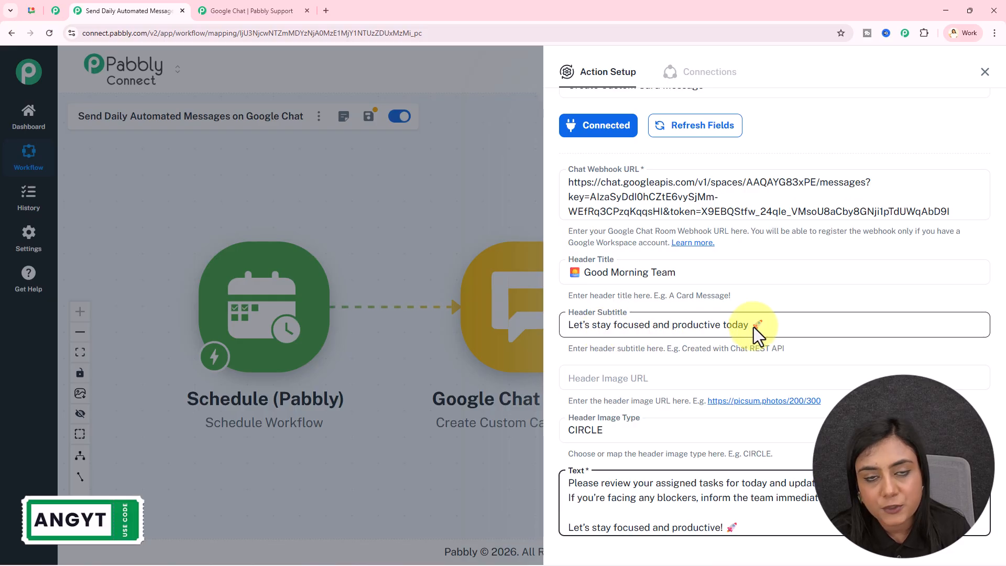
{"action": "scroll", "coordinate": [776, 351], "scroll_direction": "down", "scroll_amount": 3}
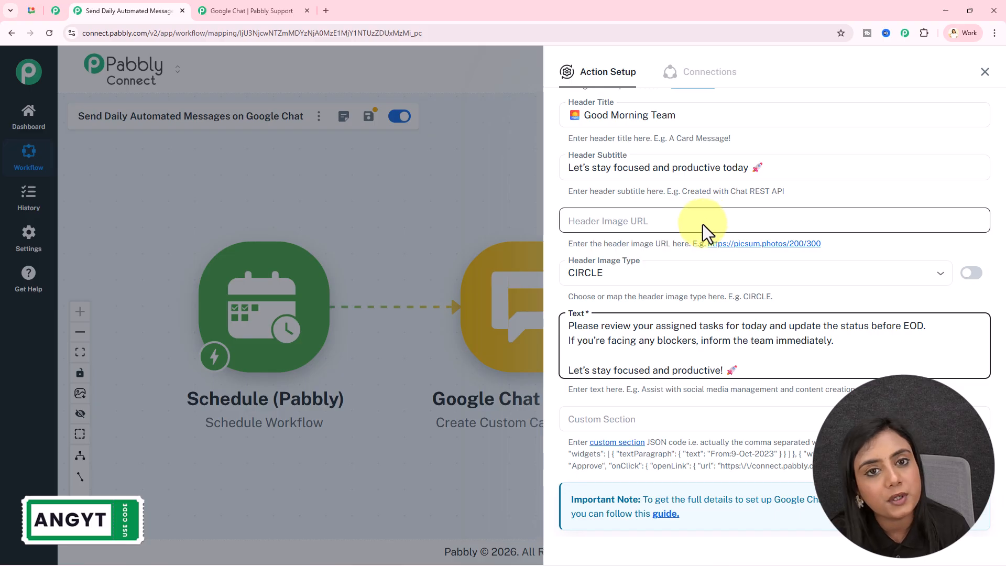
{"action": "scroll", "coordinate": [683, 343], "scroll_direction": "down", "scroll_amount": 1}
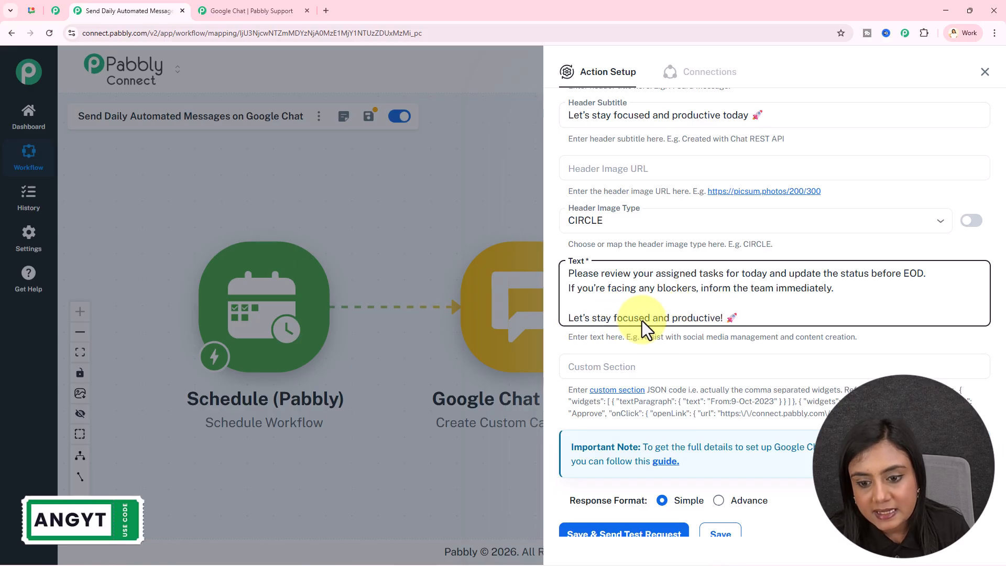
{"action": "left_click", "coordinate": [797, 339]}
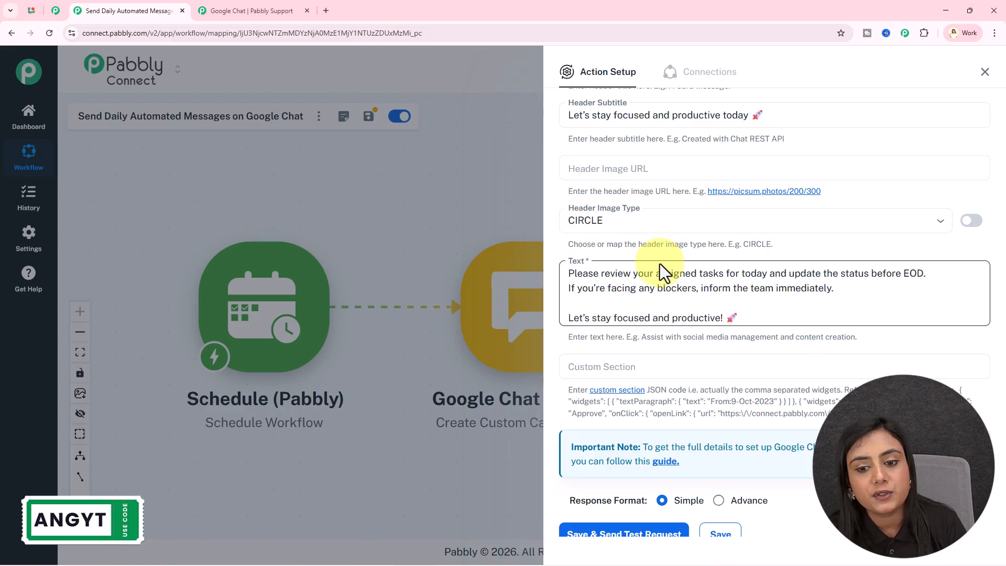
- Leave the Custom Section empty, keep the Simple response format, and save the action while sending a test request
{"action": "scroll", "coordinate": [719, 296], "scroll_direction": "down", "scroll_amount": 1}
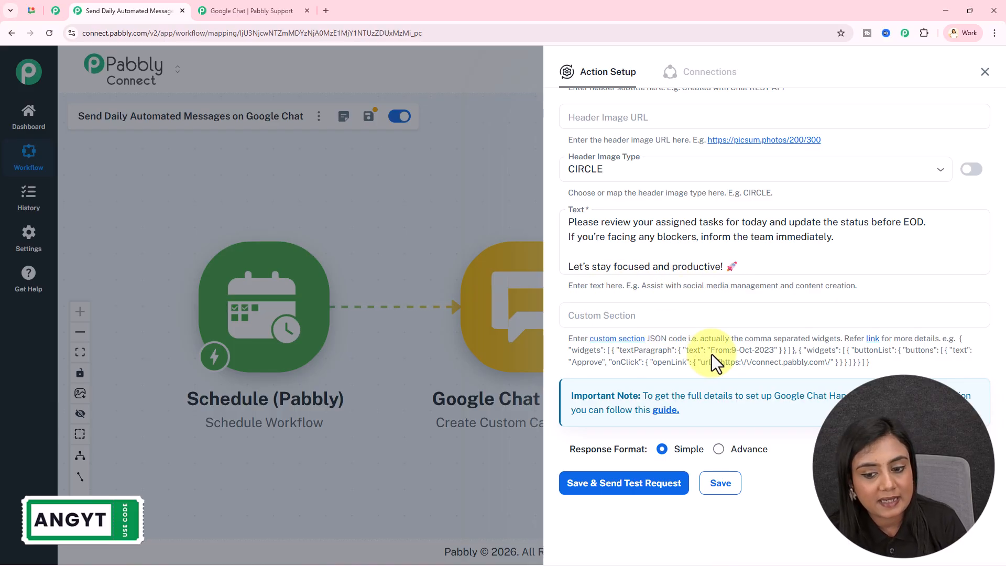
{"action": "left_click_drag", "start_coordinate": [847, 333], "coordinate": [890, 372]}
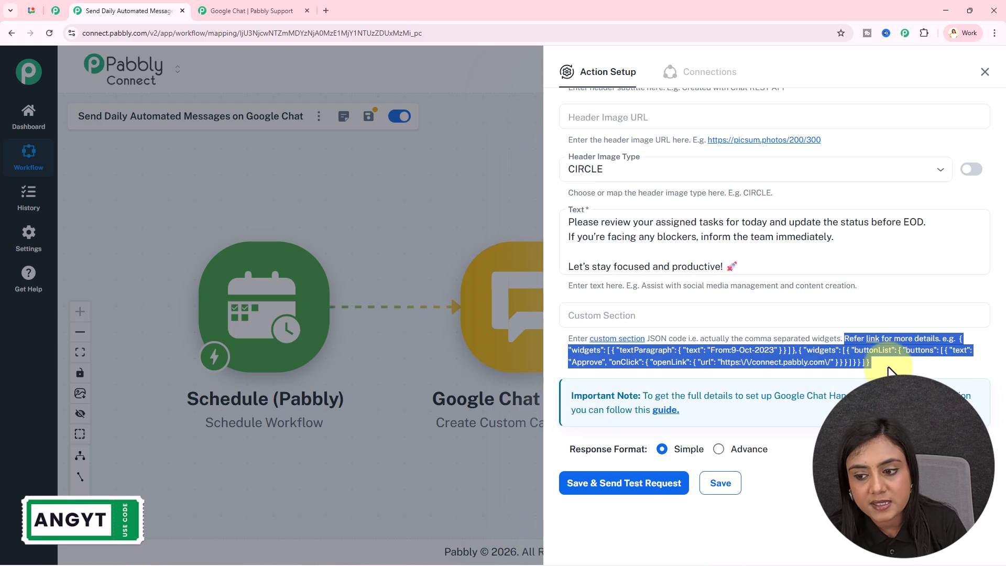
{"action": "left_click", "coordinate": [884, 373]}
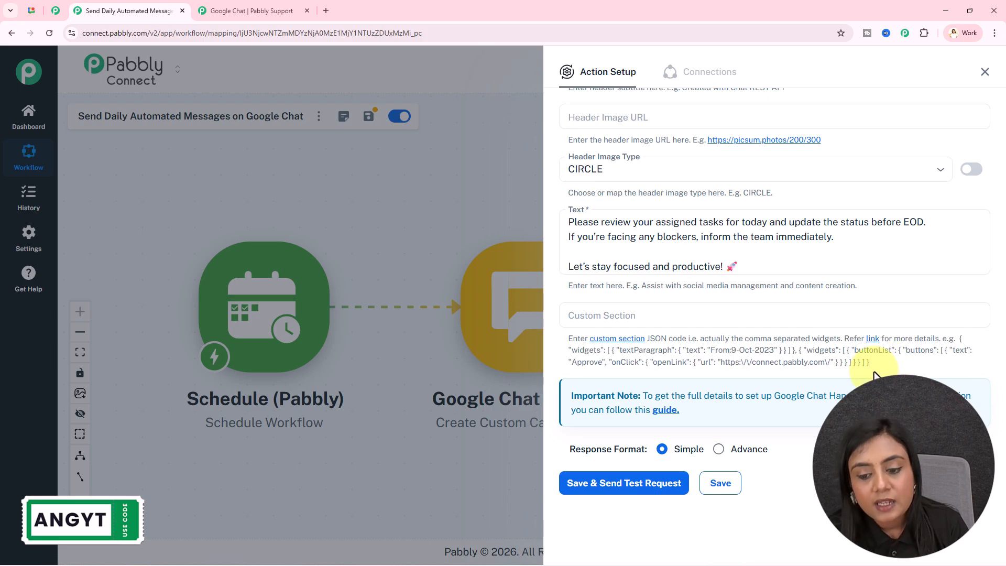
{"action": "left_click", "coordinate": [664, 485]}
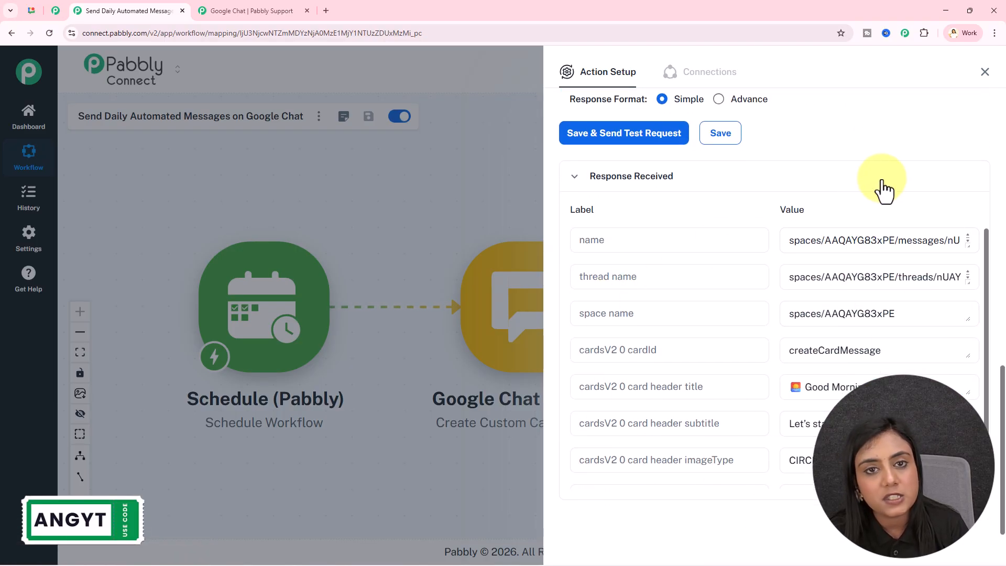
- Switch to Google Chat, return to the All Team Members space, and check the newest card message from the Management Team webhook
{"action": "left_click", "coordinate": [29, 9]}
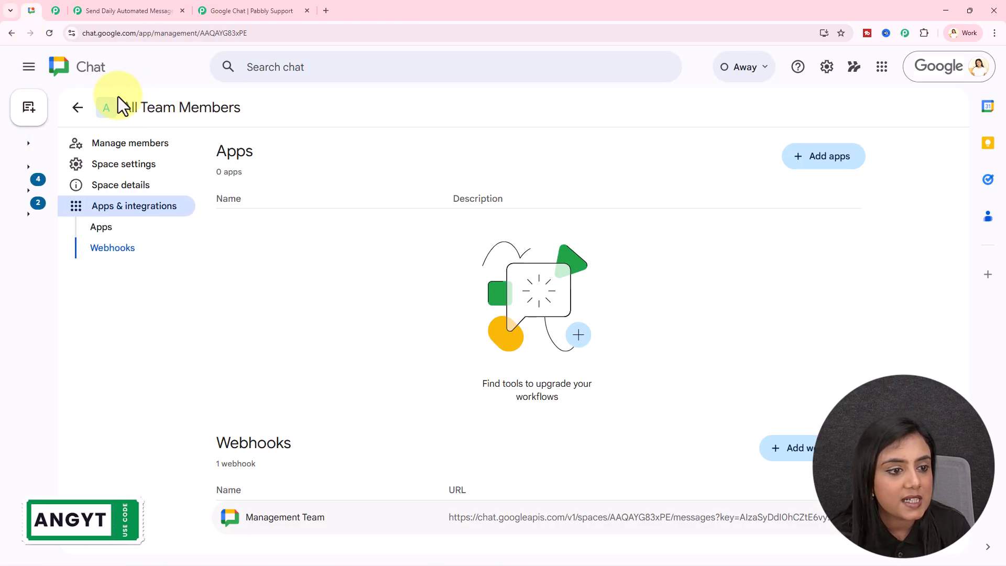
{"action": "left_click", "coordinate": [77, 107]}
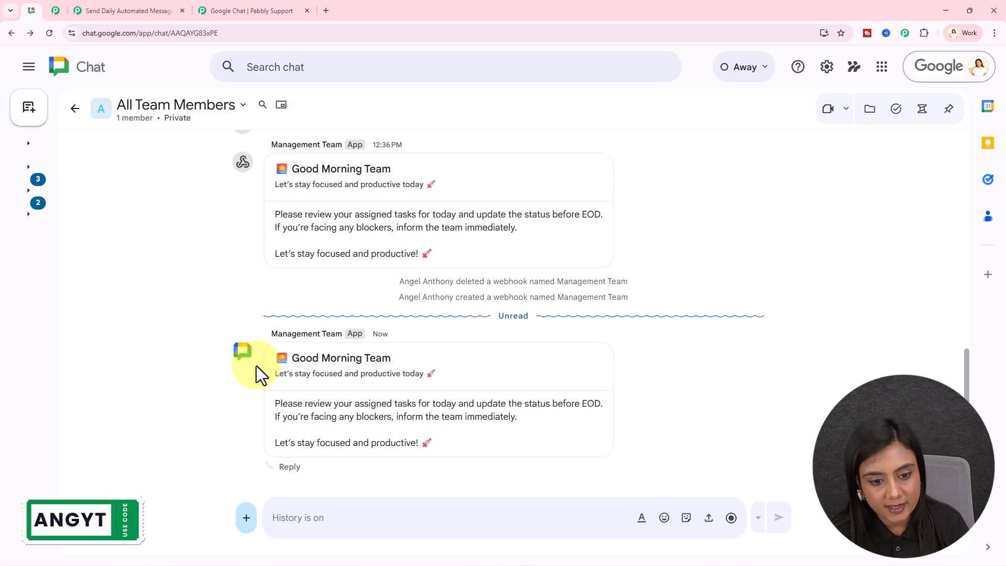
{"action": "left_click_drag", "start_coordinate": [288, 372], "coordinate": [452, 389]}
{"action": "left_click_drag", "start_coordinate": [276, 401], "coordinate": [437, 455]}
{"action": "left_click", "coordinate": [437, 456]}
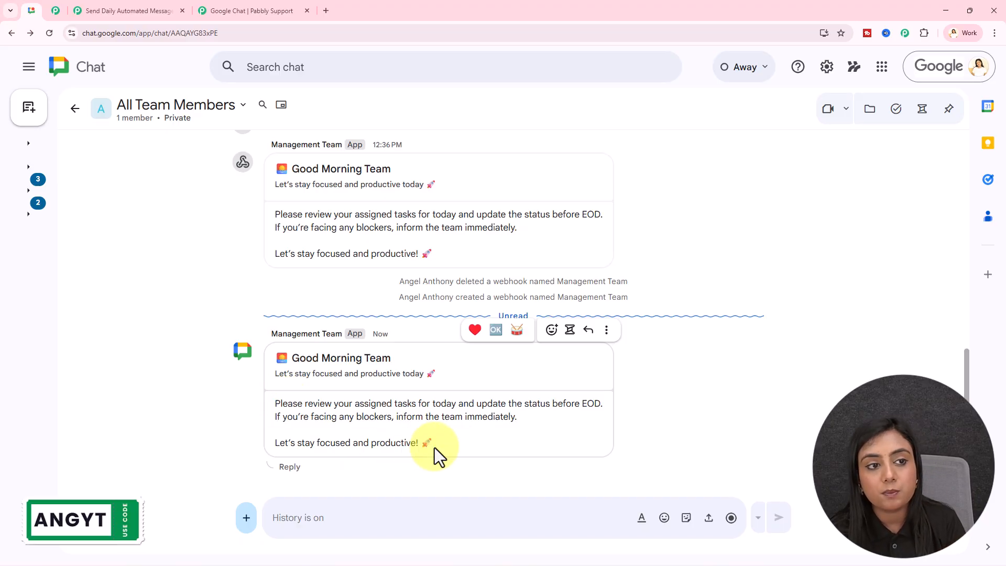
- Return to the Pabbly Connect workflow and close the Google Chat Hangout action's setup
{"action": "left_click", "coordinate": [89, 10]}
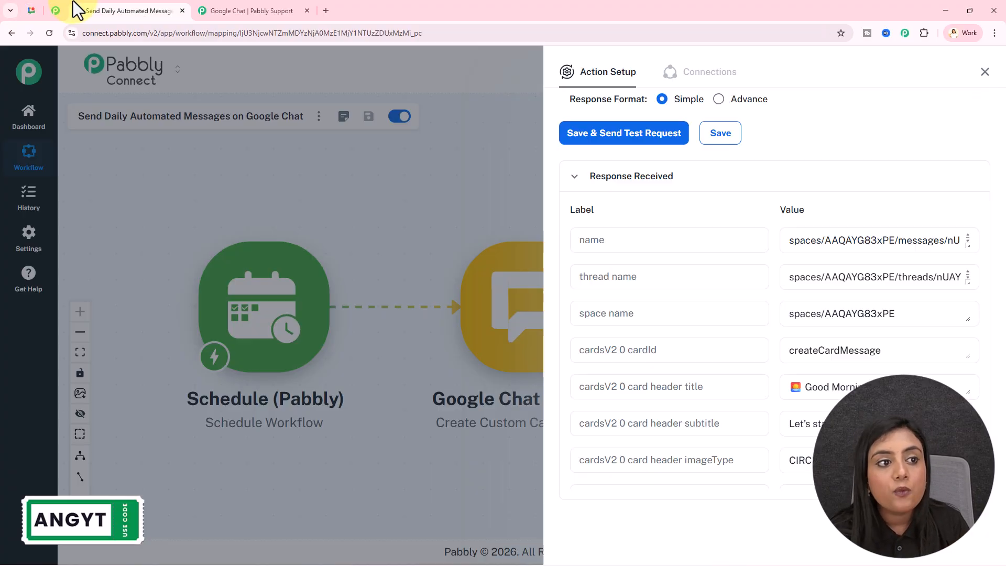
{"action": "left_click", "coordinate": [604, 141]}
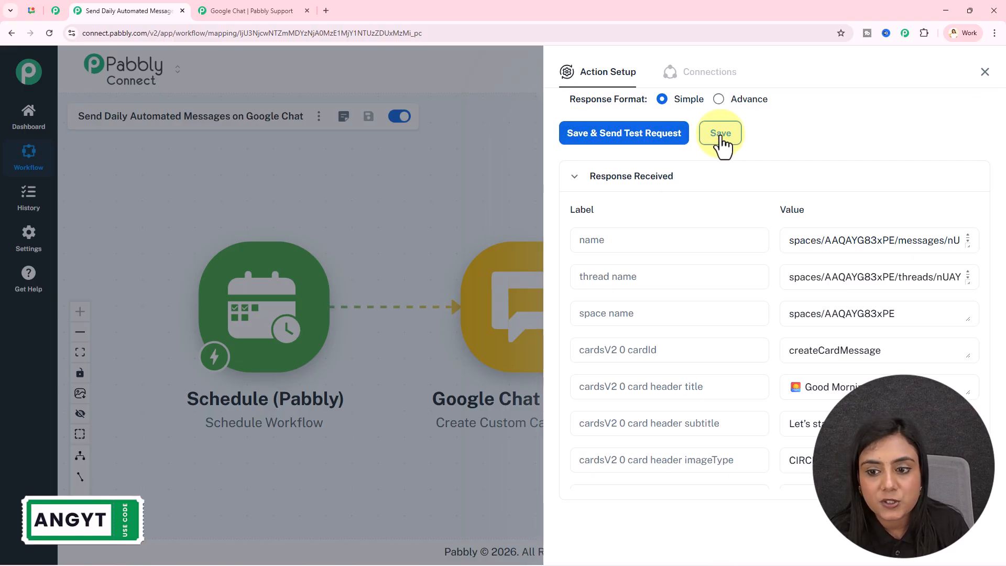
{"action": "left_click", "coordinate": [573, 133]}
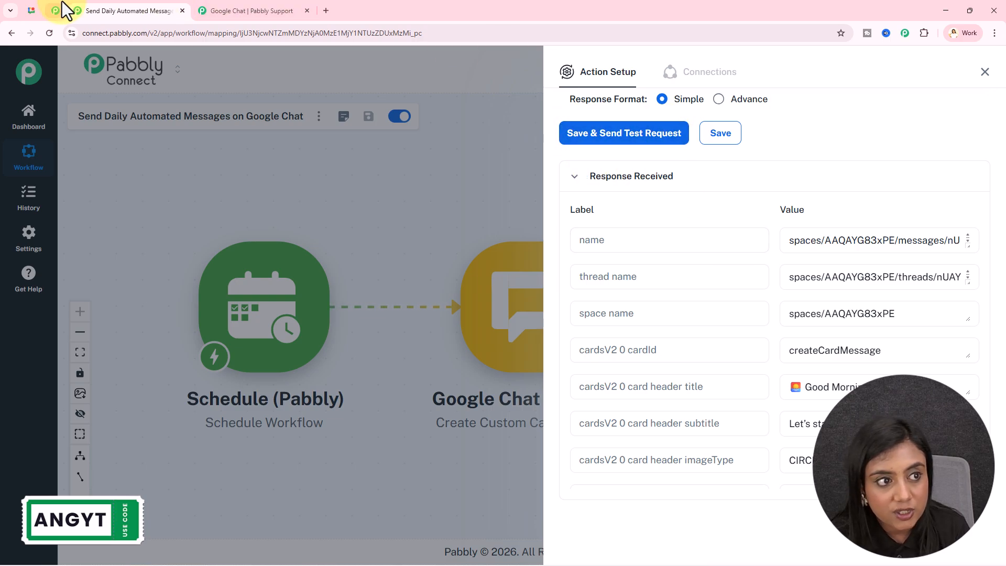
{"action": "left_click", "coordinate": [38, 11]}
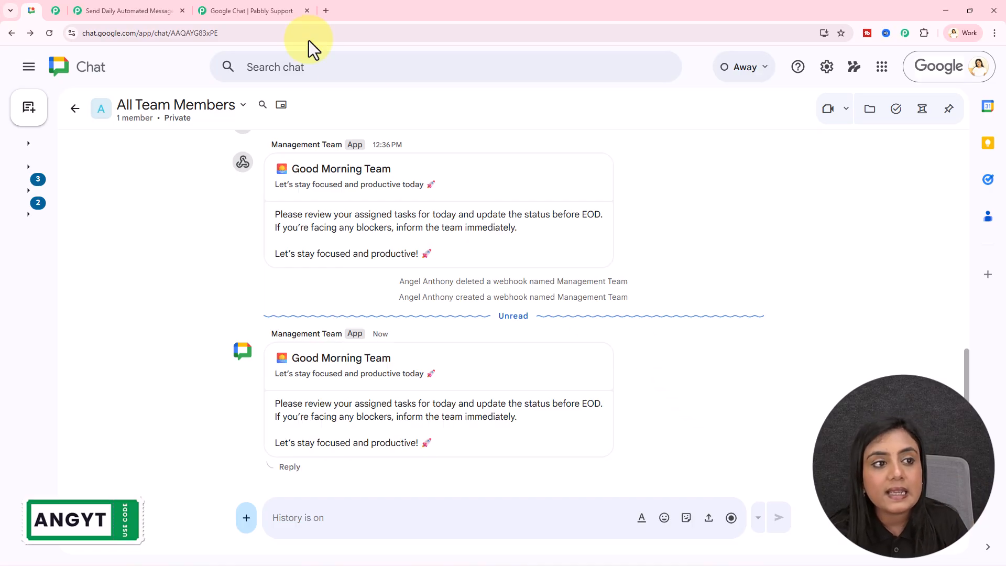
{"action": "left_click", "coordinate": [148, 11]}
{"action": "left_click", "coordinate": [985, 73]}
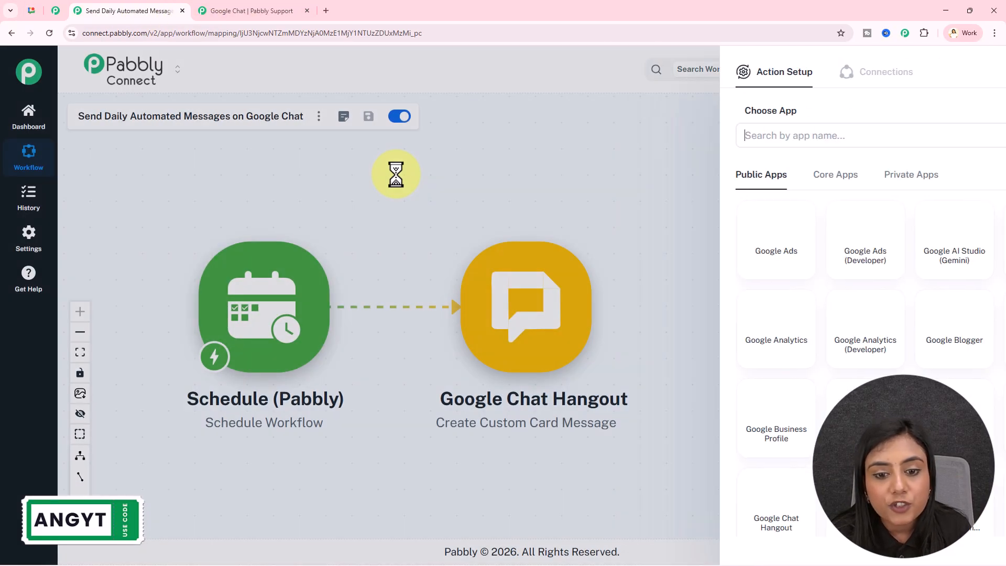
{"action": "left_click_drag", "start_coordinate": [383, 184], "coordinate": [525, 209]}
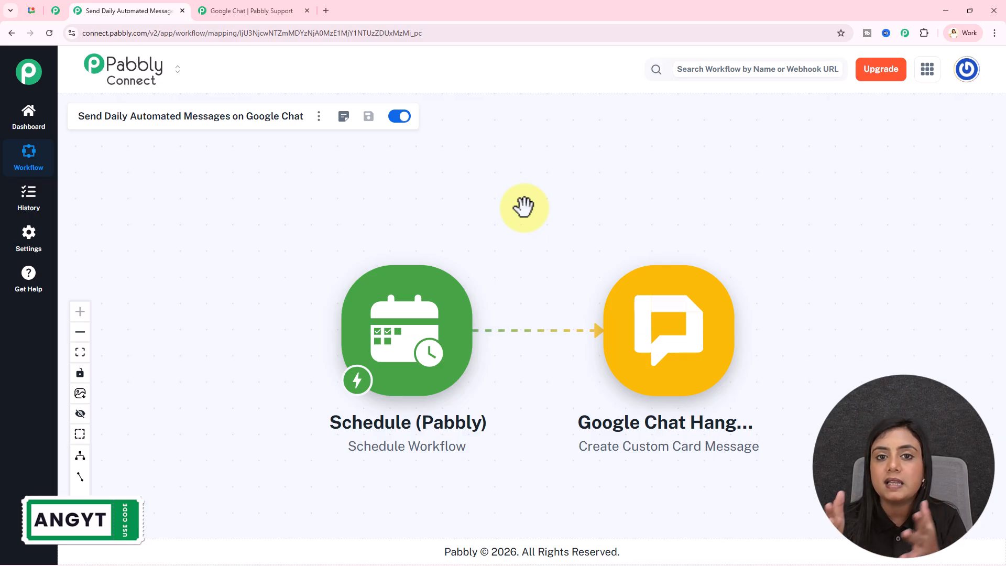
- Reread the newest Good Morning Team card in Google Chat and go back to the Pabbly Connect workflow
{"action": "left_click", "coordinate": [32, 10]}
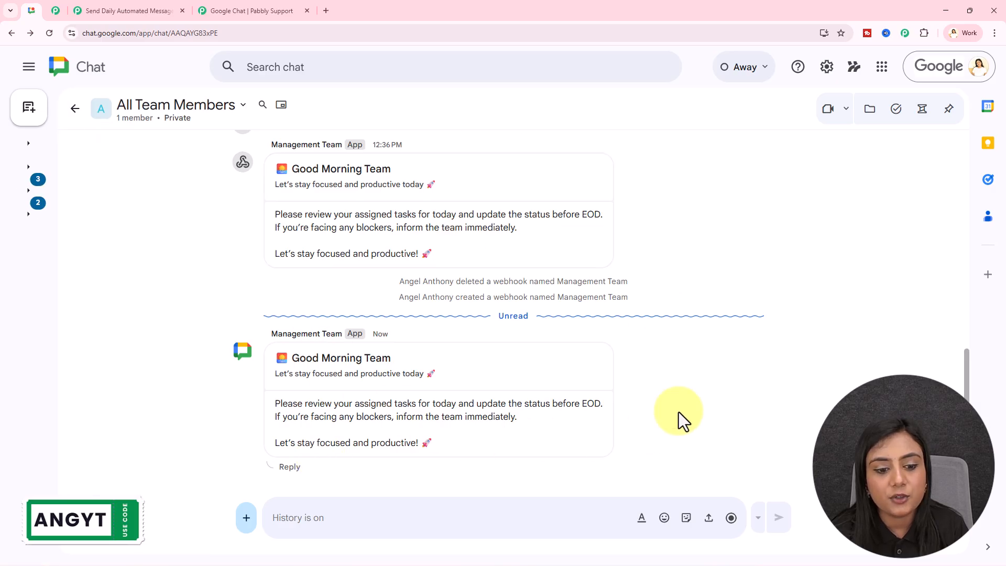
{"action": "left_click_drag", "start_coordinate": [283, 361], "coordinate": [486, 452]}
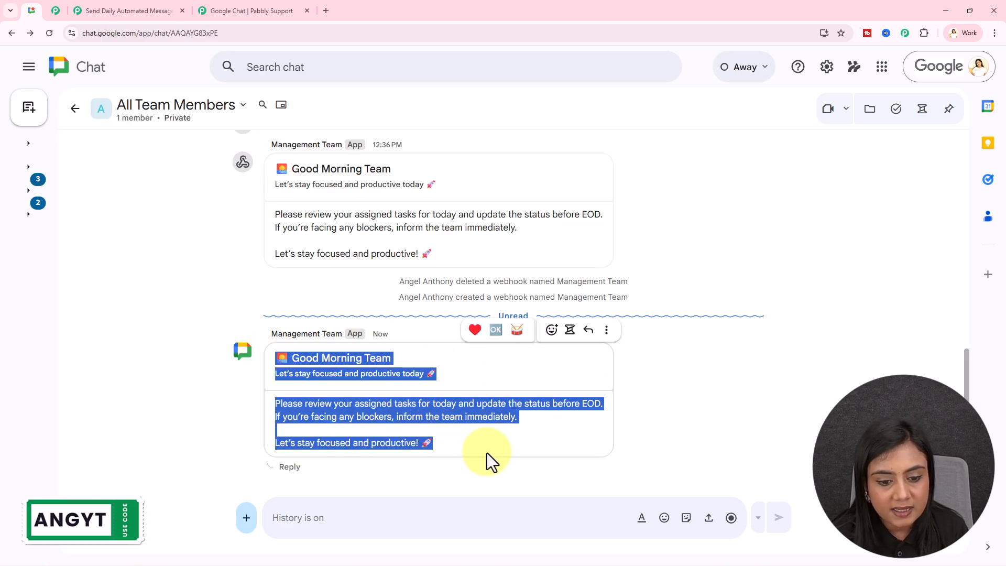
{"action": "left_click", "coordinate": [695, 447]}
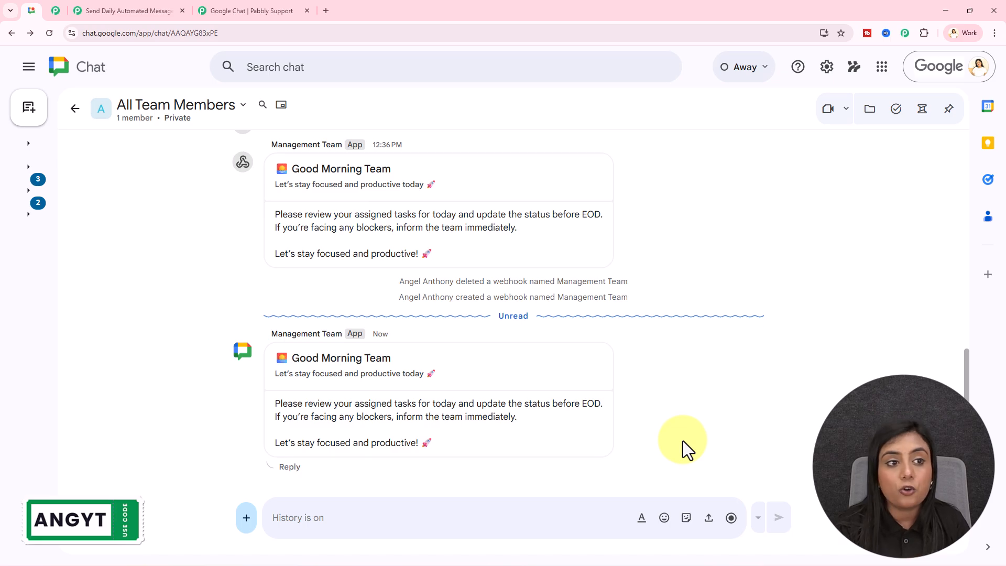
{"action": "left_click", "coordinate": [157, 10]}
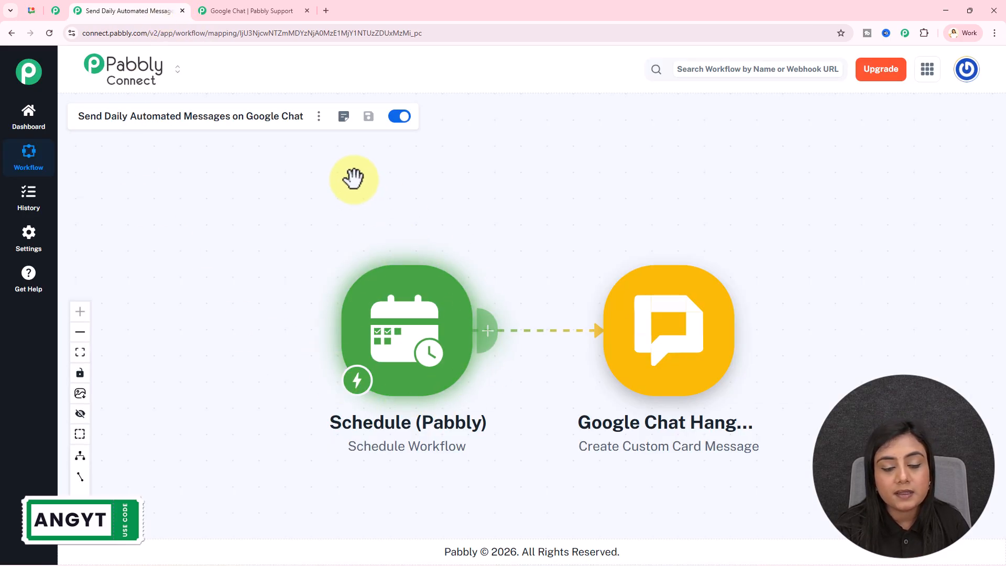